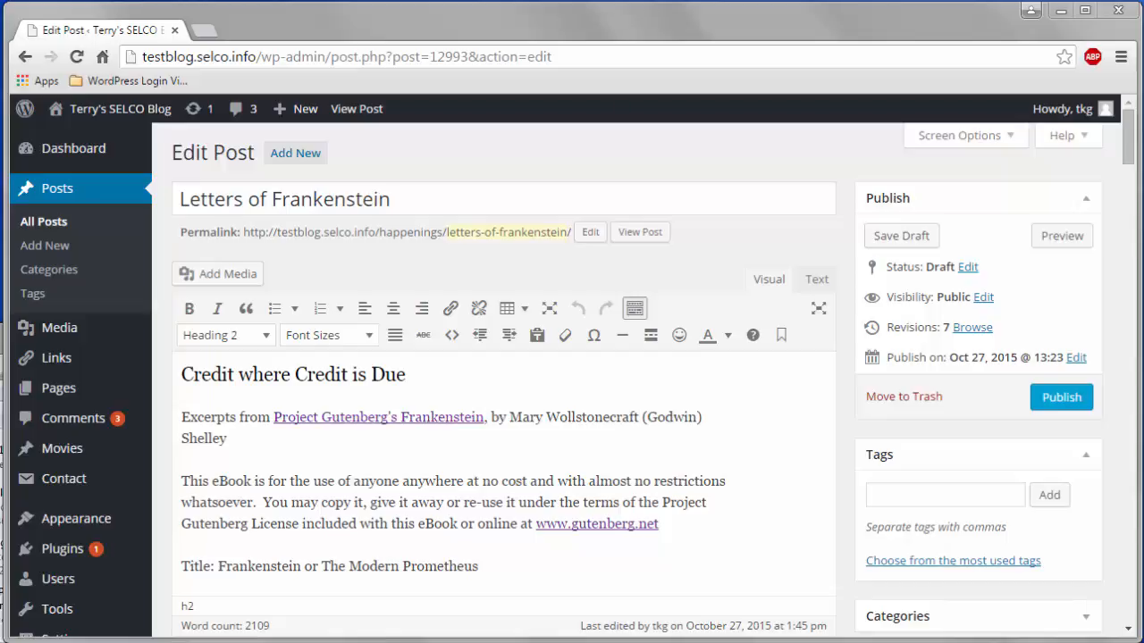
Look through the post's opening text and its contents list of letters.
{"action": "left_click", "coordinate": [817, 449]}
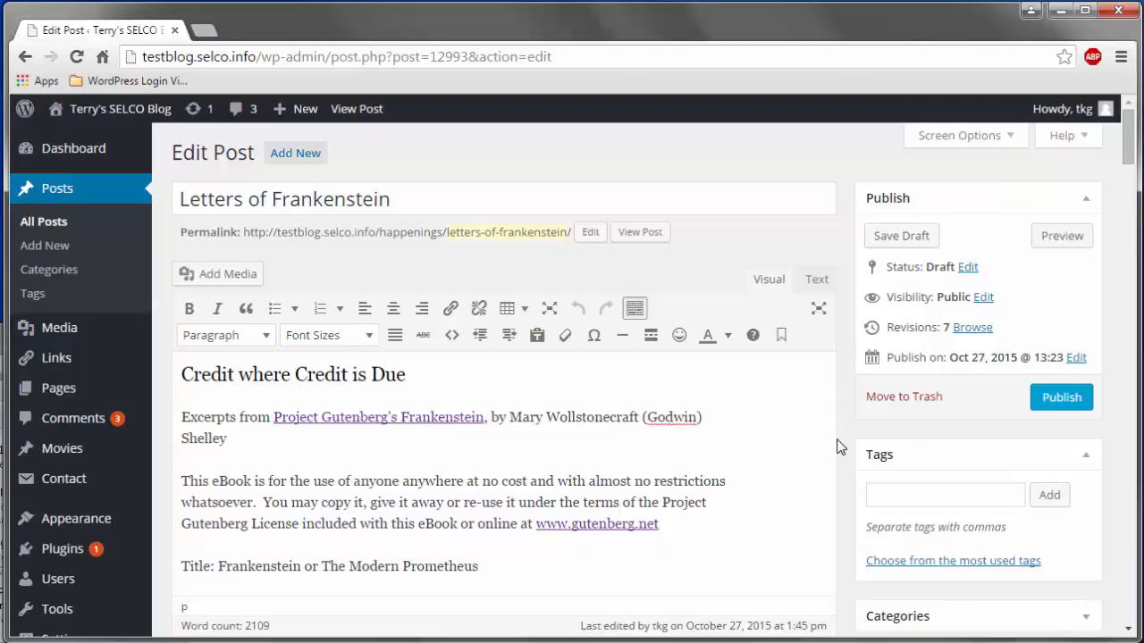
{"action": "key", "text": "Down"}
{"action": "key", "text": "Down"}
{"action": "key", "text": "Down"}
{"action": "key", "text": "Down"}
{"action": "key", "text": "Down"}
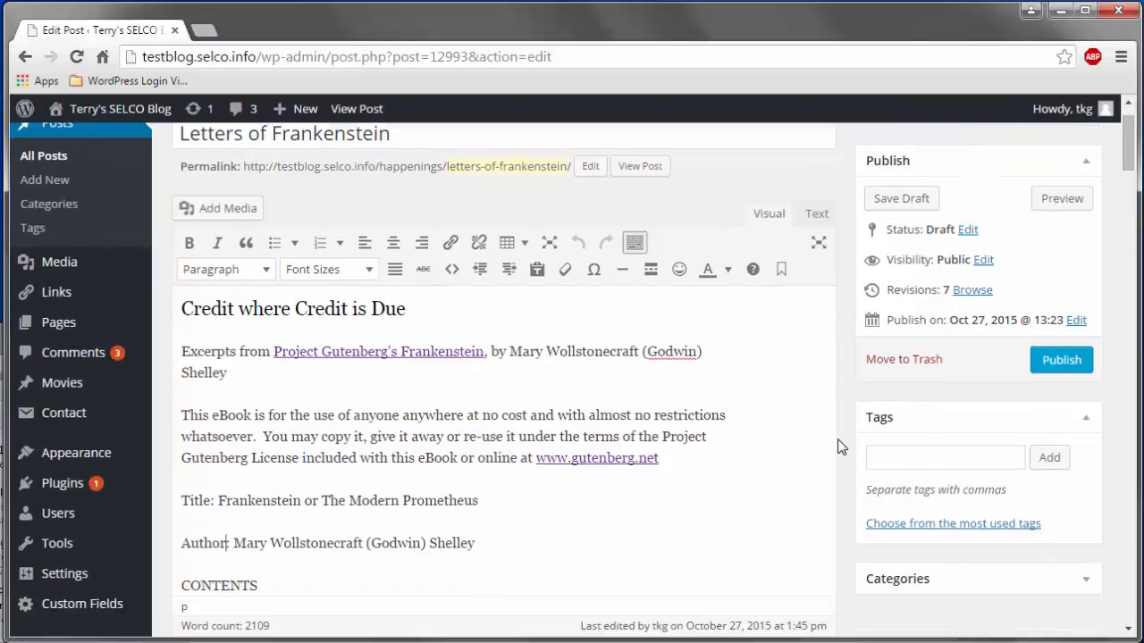
{"action": "key", "text": "Down"}
{"action": "key", "text": "Down"}
{"action": "key", "text": "Down"}
{"action": "key", "text": "Down"}
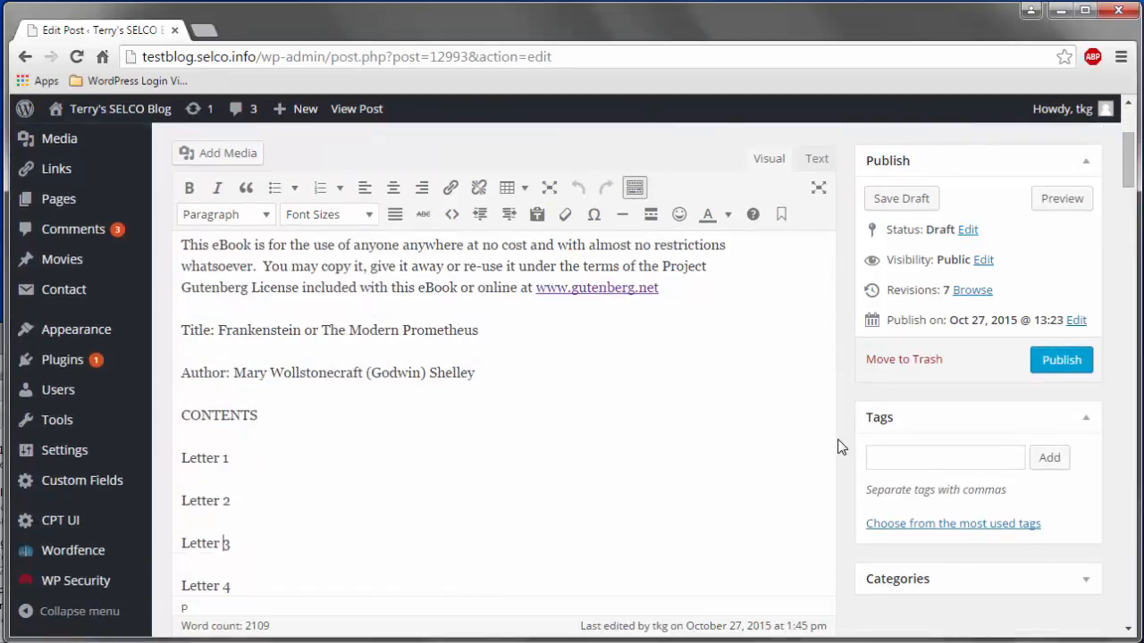
{"action": "key", "text": "Down"}
{"action": "key", "text": "Down"}
{"action": "key", "text": "Down"}
{"action": "key", "text": "Down"}
{"action": "key", "text": "Down"}
{"action": "key", "text": "Down"}
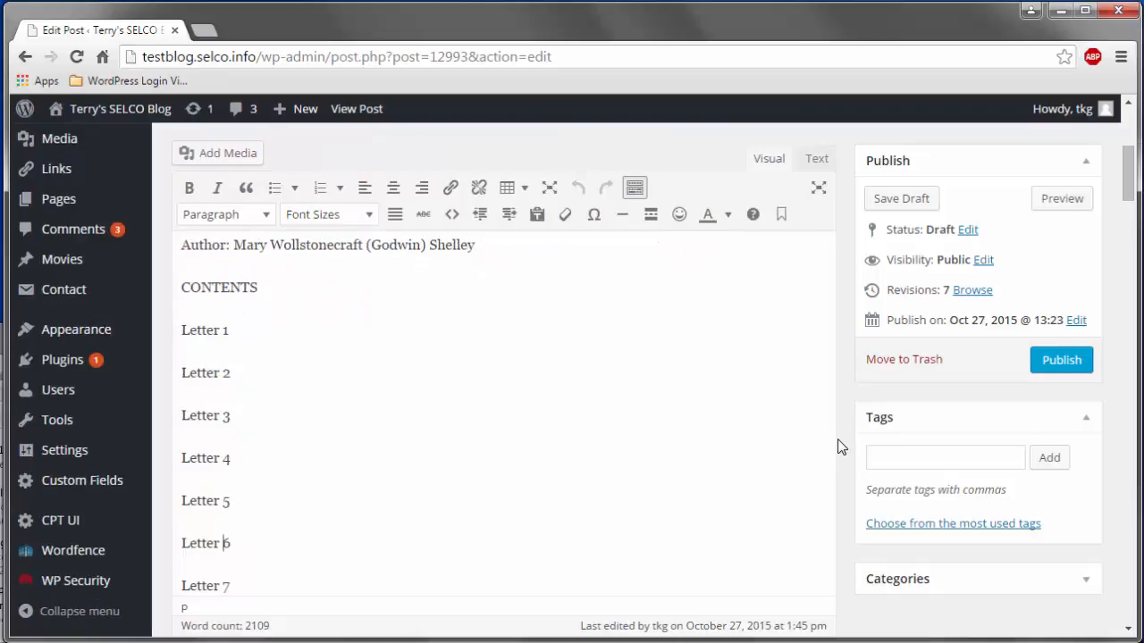
{"action": "key", "text": "Down"}
{"action": "key", "text": "Down"}
{"action": "key", "text": "Down"}
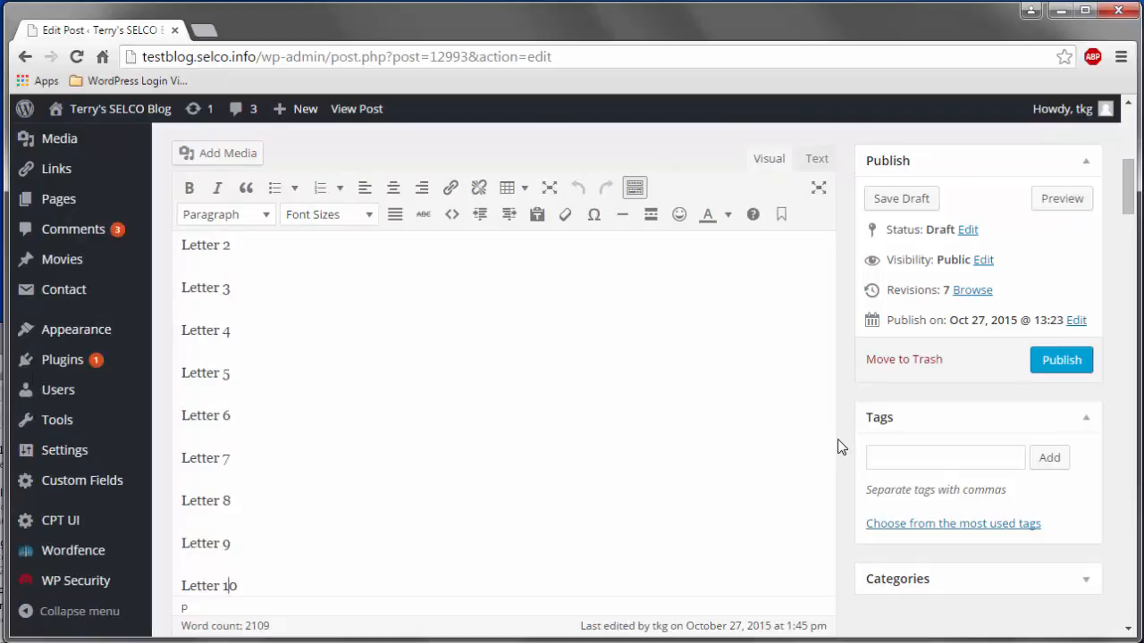
{"action": "key", "text": "Down"}
{"action": "key", "text": "Down"}
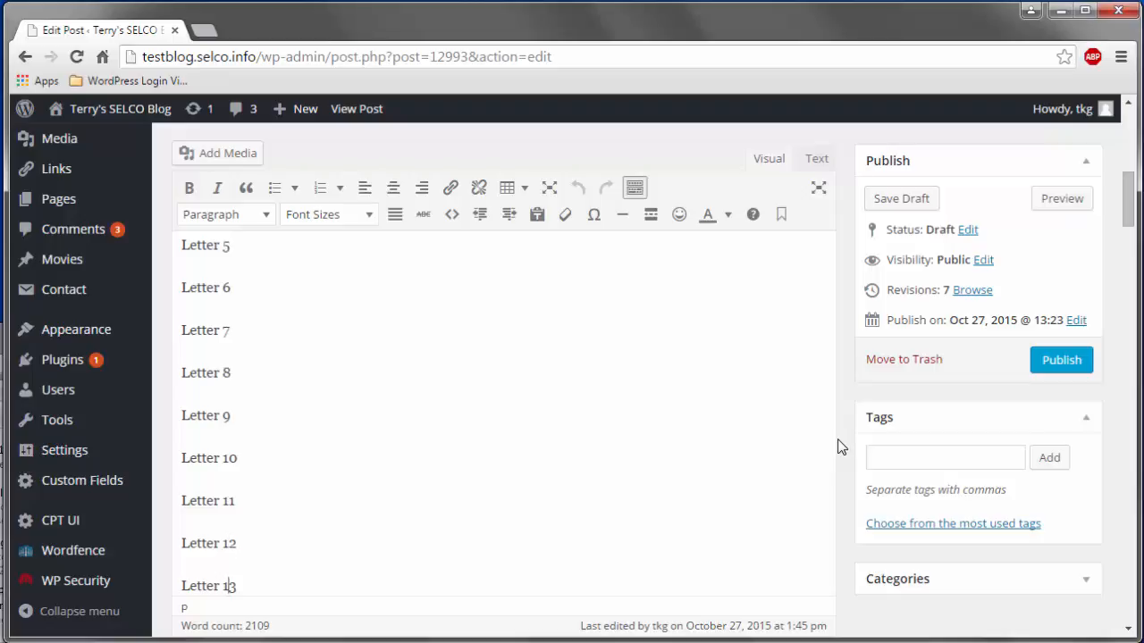
{"action": "key", "text": "Page_Up"}
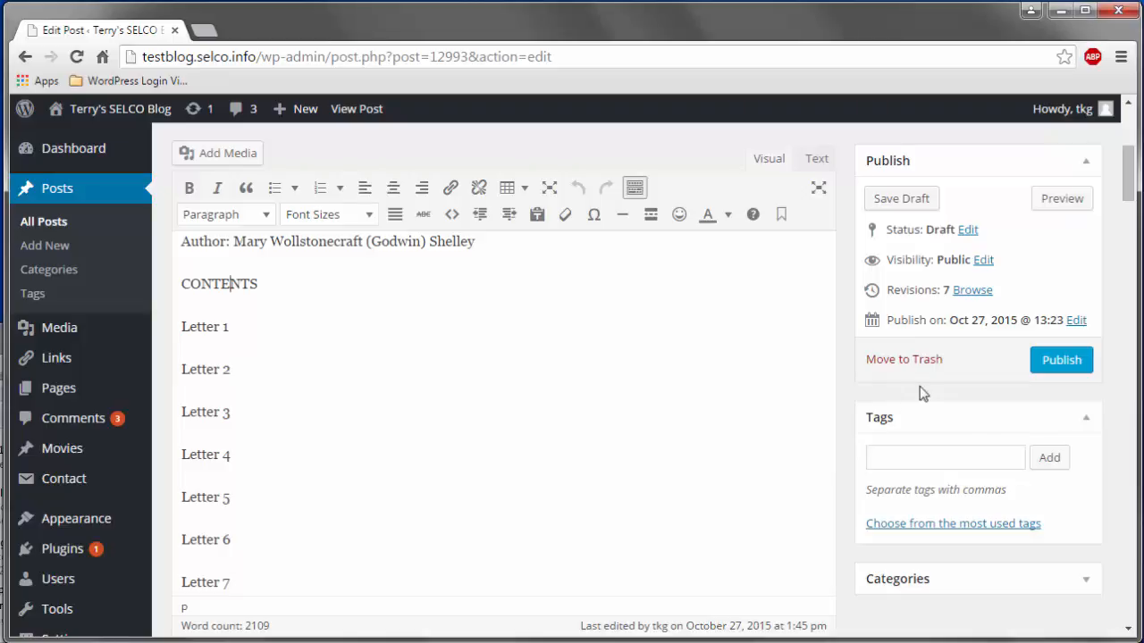
Insert a table with four columns and one row on a new line below the CONTENTS line.
{"action": "left_click", "coordinate": [375, 295]}
{"action": "key", "text": "Return"}
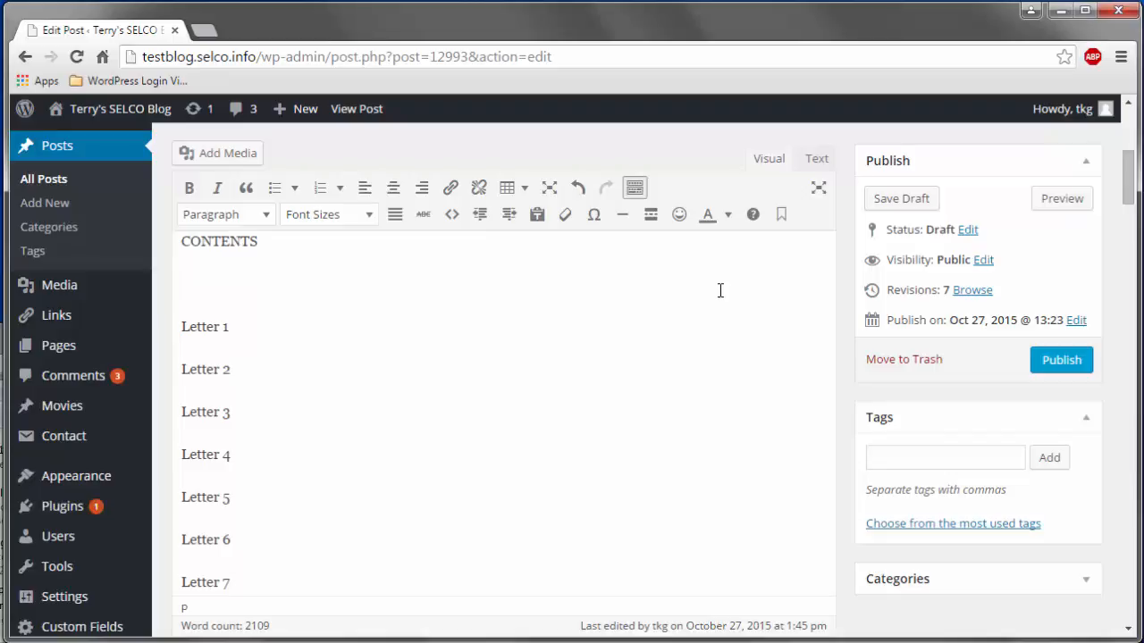
{"action": "left_click", "coordinate": [525, 190]}
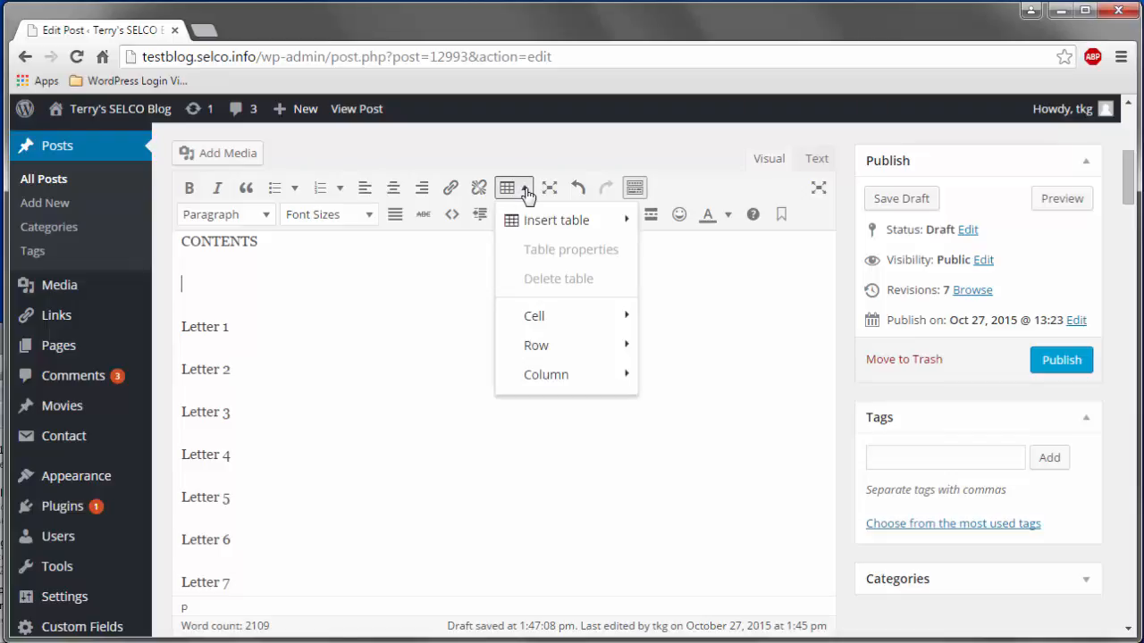
{"action": "mouse_move", "coordinate": [559, 222]}
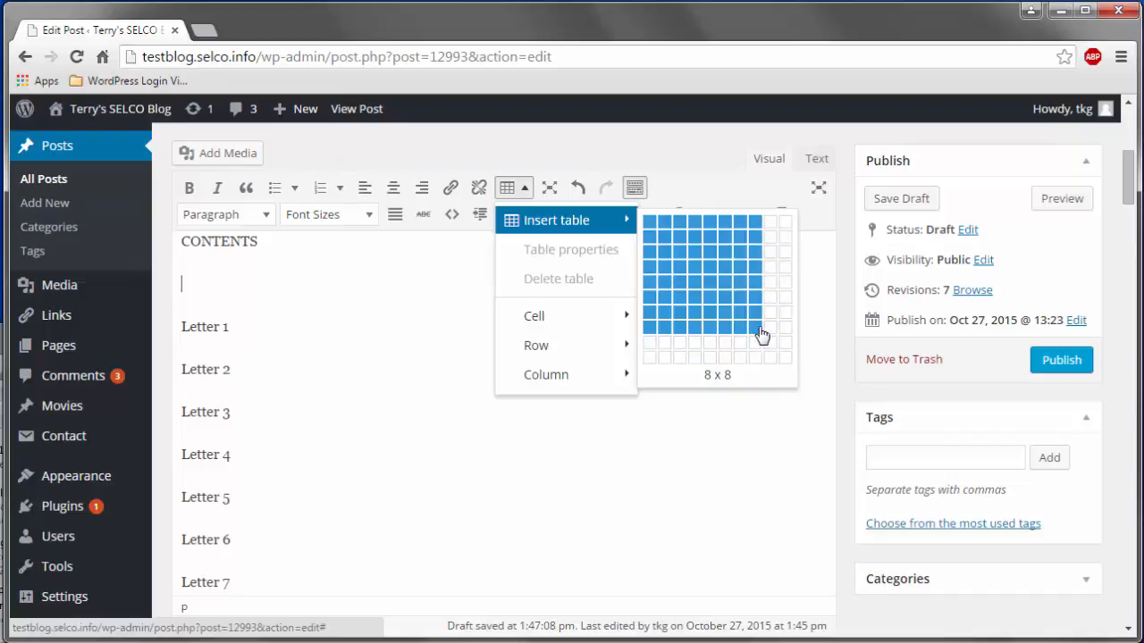
{"action": "left_click", "coordinate": [698, 231]}
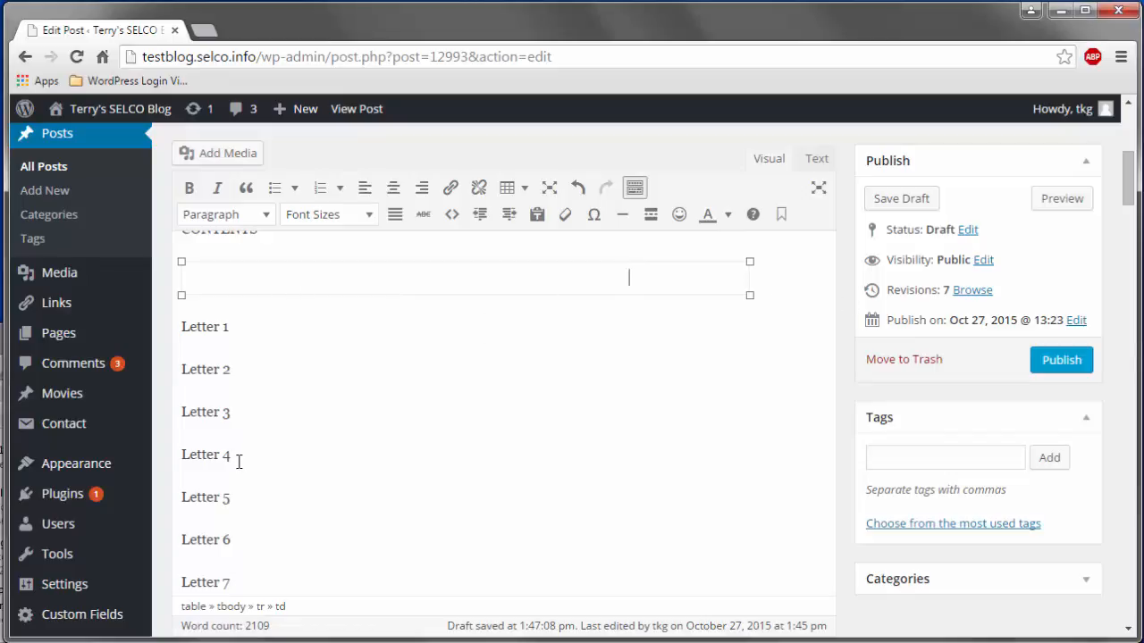
Move the Letter 1 to Letter 4 entries from the contents list into the table's first cell.
{"action": "left_click_drag", "start_coordinate": [231, 455], "coordinate": [178, 329]}
{"action": "key", "text": "ctrl+c"}
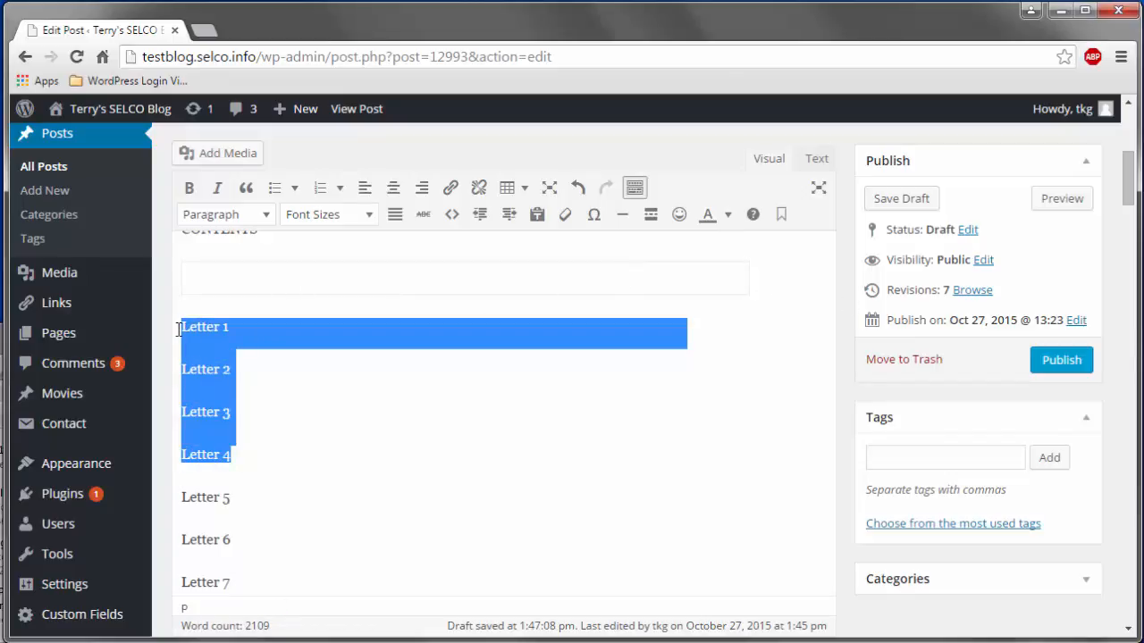
{"action": "key", "text": "Delete"}
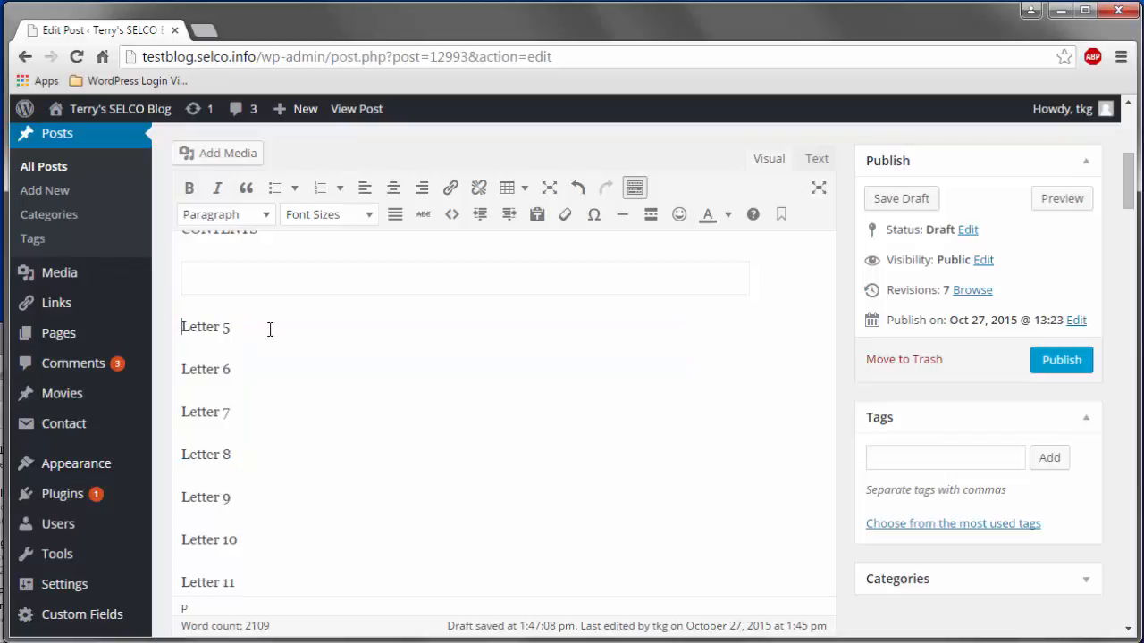
{"action": "left_click", "coordinate": [230, 280]}
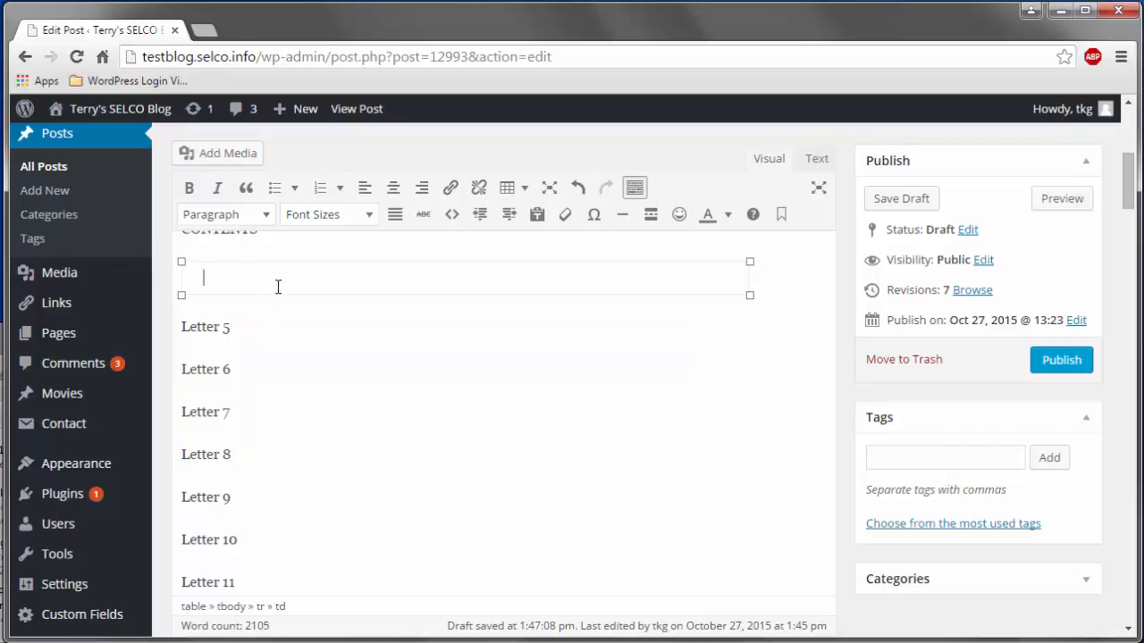
{"action": "key", "text": "ctrl+v"}
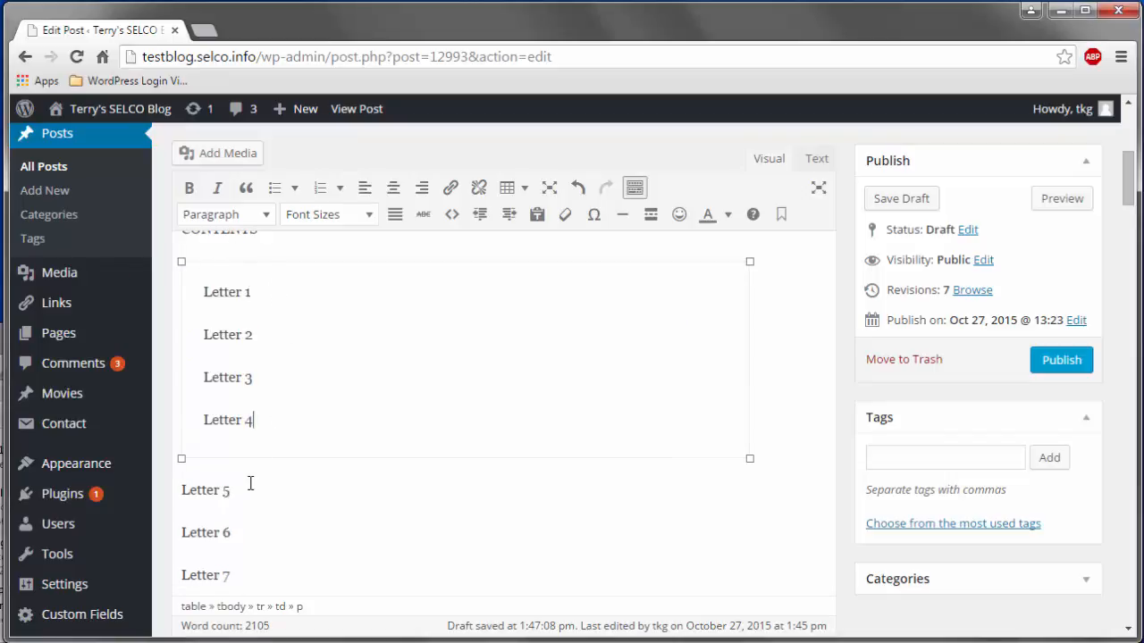
Move the Letter 5 to Letter 8 entries from the list into the table's second cell.
{"action": "scroll", "coordinate": [253, 491], "scroll_direction": "down", "scroll_amount": 1}
{"action": "left_click_drag", "start_coordinate": [232, 529], "coordinate": [179, 401]}
{"action": "key", "text": "ctrl+c"}
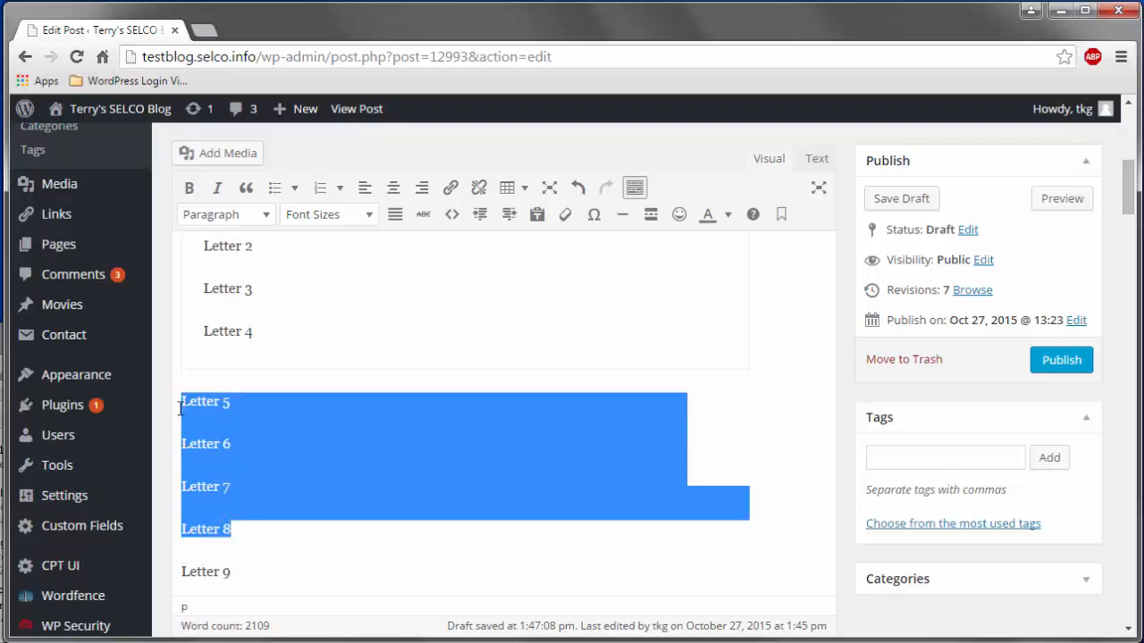
{"action": "key", "text": "Delete"}
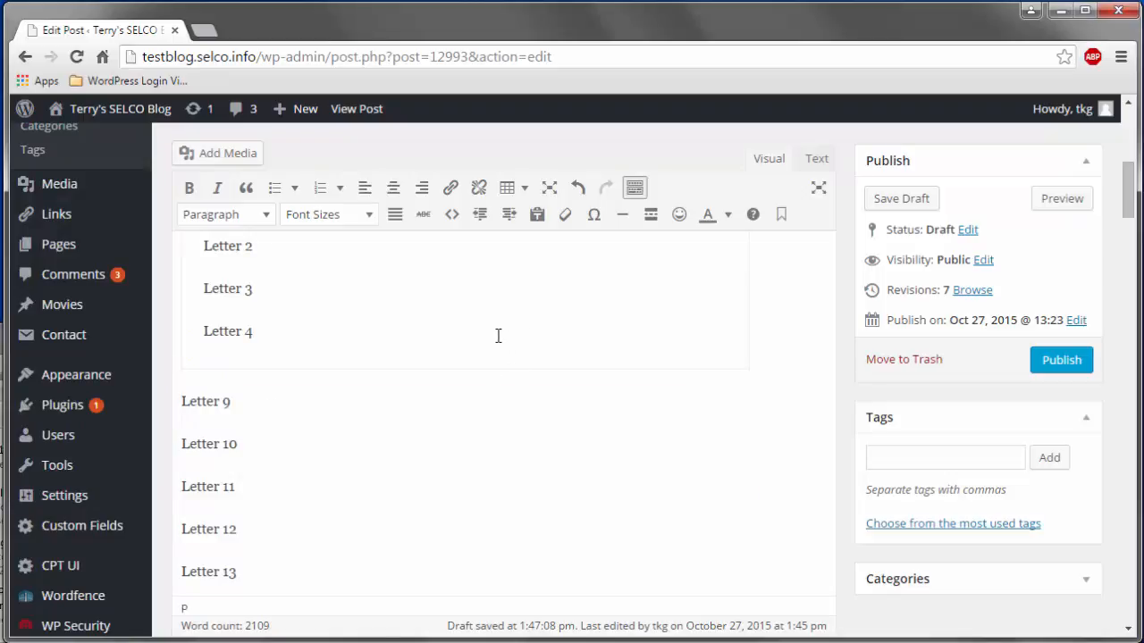
{"action": "scroll", "coordinate": [498, 335], "scroll_direction": "up", "scroll_amount": 1}
{"action": "left_click", "coordinate": [481, 337]}
{"action": "key", "text": "ctrl+v"}
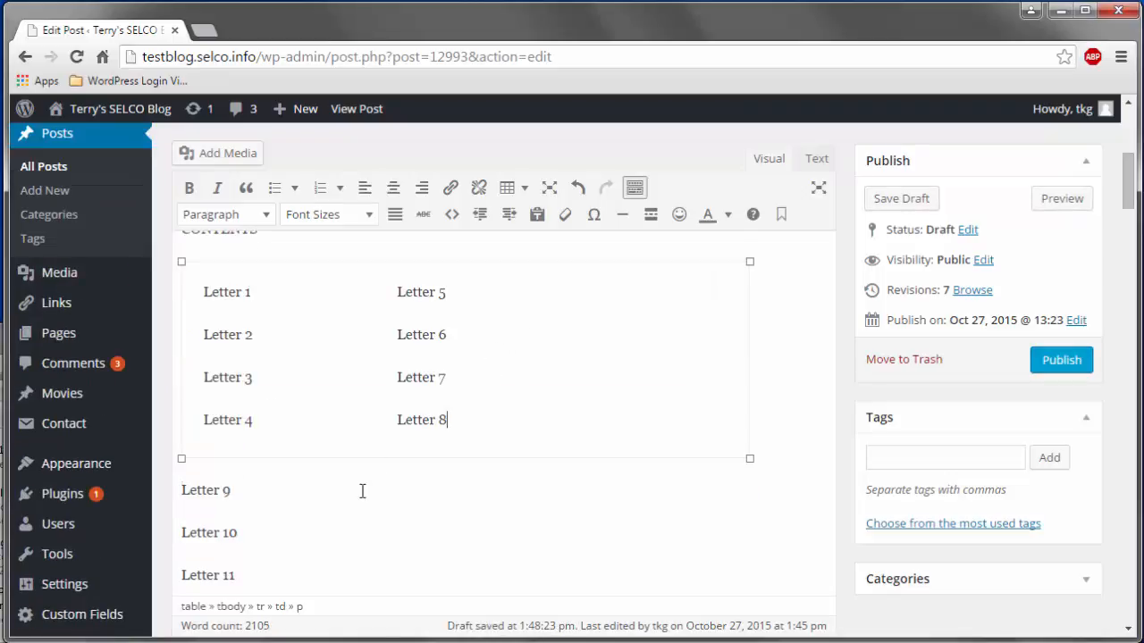
Move the Letter 9 to Letter 12 entries from the list into the table's third cell.
{"action": "scroll", "coordinate": [267, 557], "scroll_direction": "down", "scroll_amount": 1}
{"action": "left_click_drag", "start_coordinate": [249, 529], "coordinate": [166, 411]}
{"action": "key", "text": "ctrl+x"}
{"action": "left_click", "coordinate": [572, 337]}
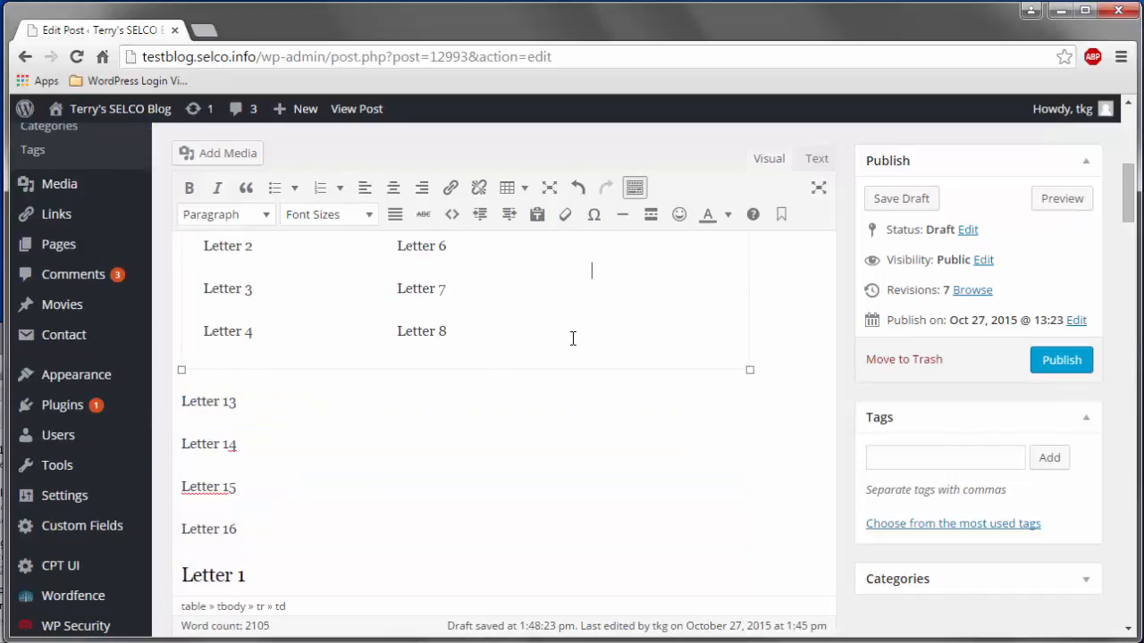
{"action": "key", "text": "ctrl+v"}
Move the Letter 13 to Letter 16 entries from the list into the table's fourth cell.
{"action": "left_click_drag", "start_coordinate": [255, 531], "coordinate": [175, 403]}
{"action": "key", "text": "ctrl+x"}
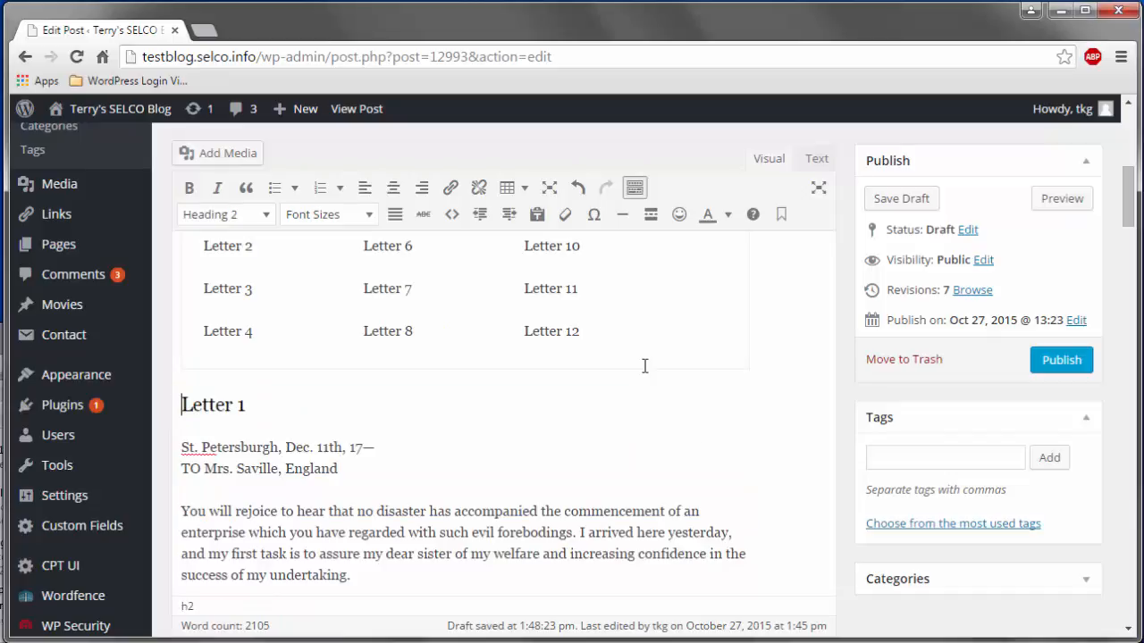
{"action": "left_click", "coordinate": [716, 273]}
{"action": "key", "text": "ctrl+v"}
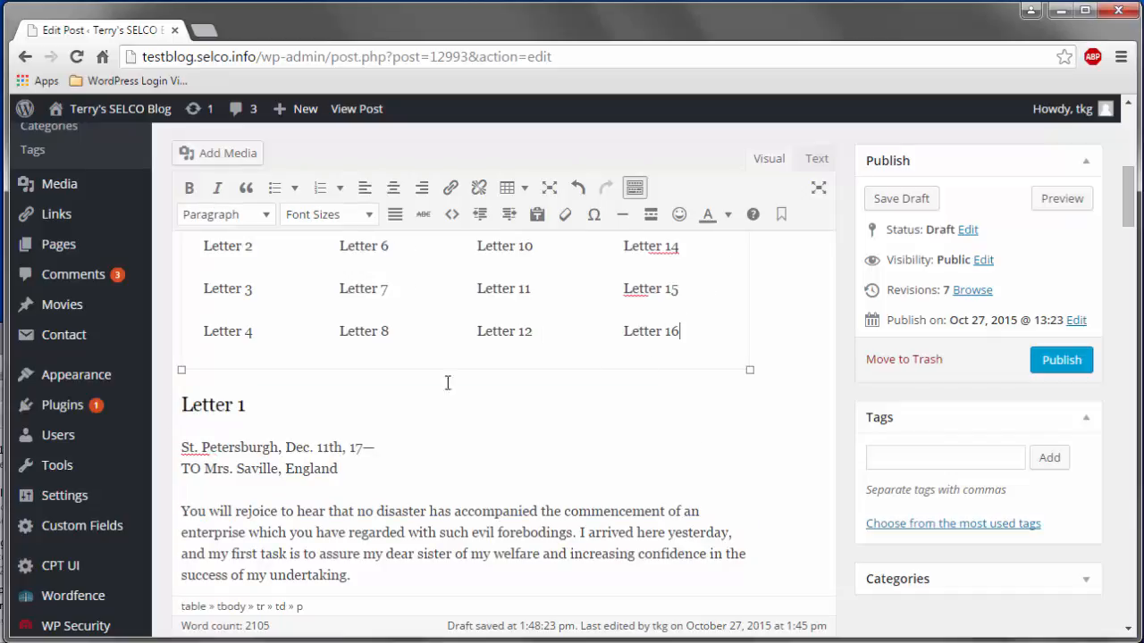
Remove the empty lines between the contents table and the Letter 1 title below it.
{"action": "left_click", "coordinate": [246, 384]}
{"action": "scroll", "coordinate": [652, 351], "scroll_direction": "up", "scroll_amount": 2}
{"action": "scroll", "coordinate": [653, 350], "scroll_direction": "down", "scroll_amount": 1}
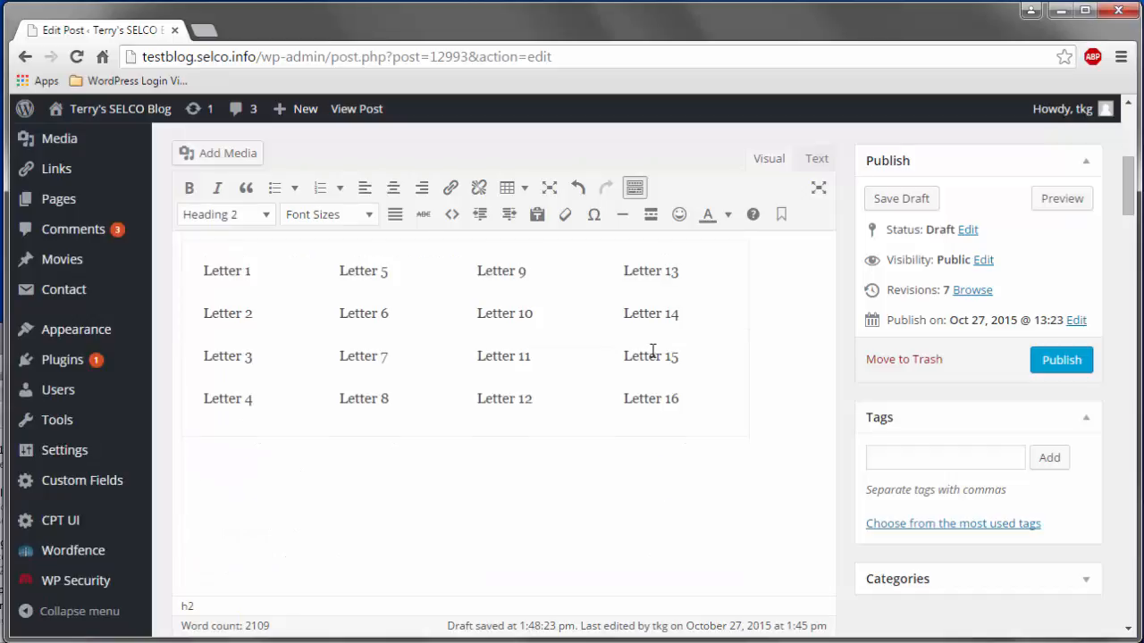
{"action": "scroll", "coordinate": [652, 350], "scroll_direction": "up", "scroll_amount": 1}
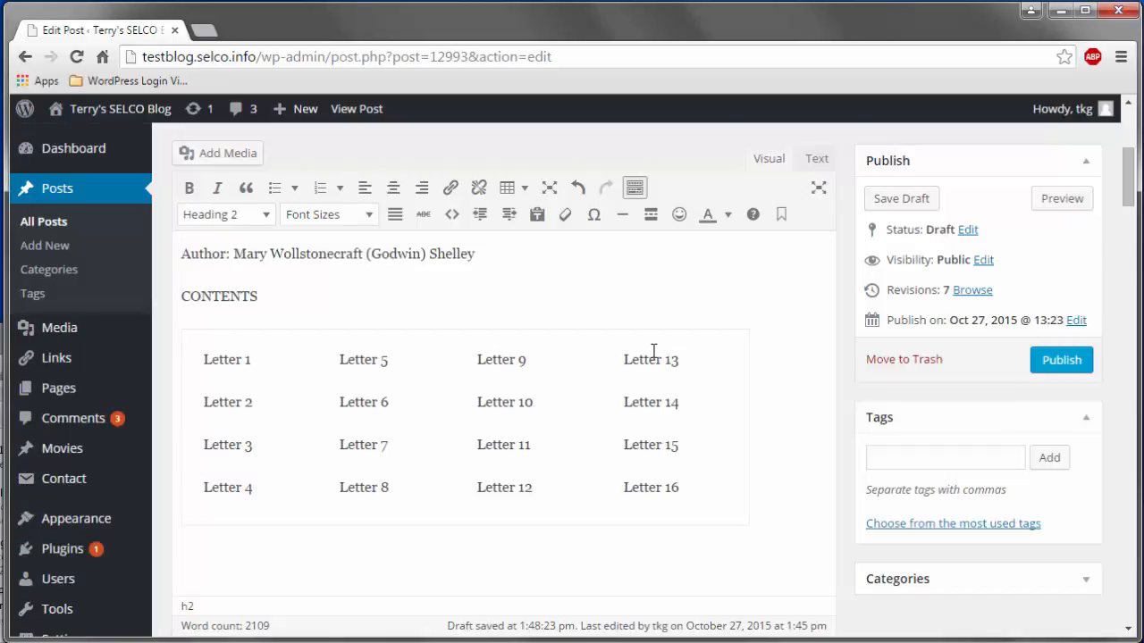
{"action": "scroll", "coordinate": [653, 351], "scroll_direction": "down", "scroll_amount": 3}
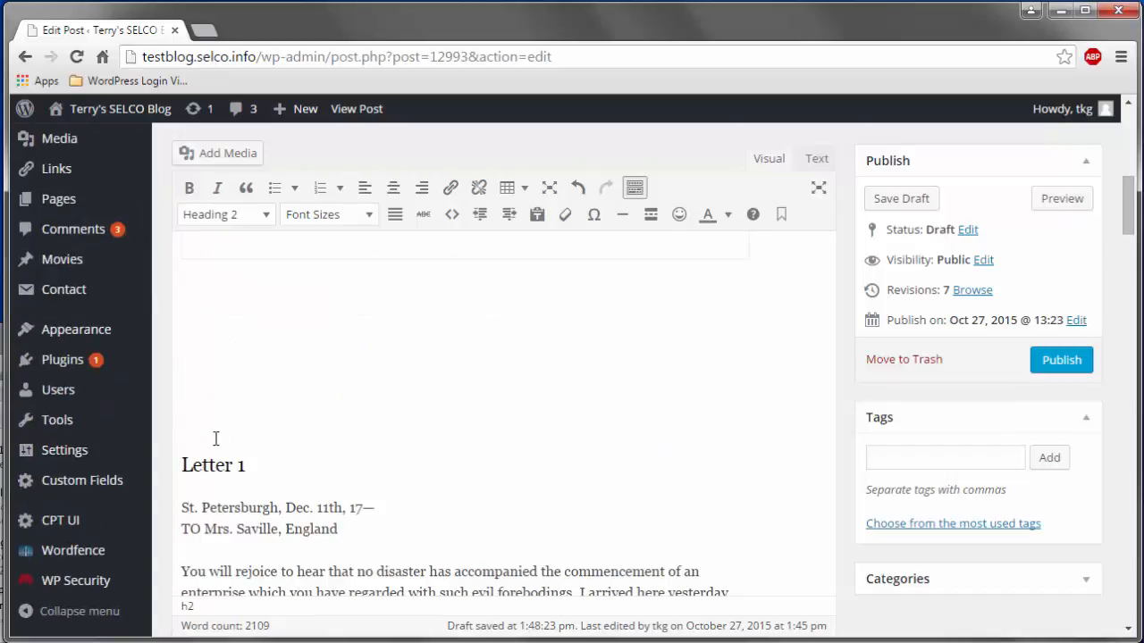
{"action": "scroll", "coordinate": [340, 433], "scroll_direction": "up", "scroll_amount": 1}
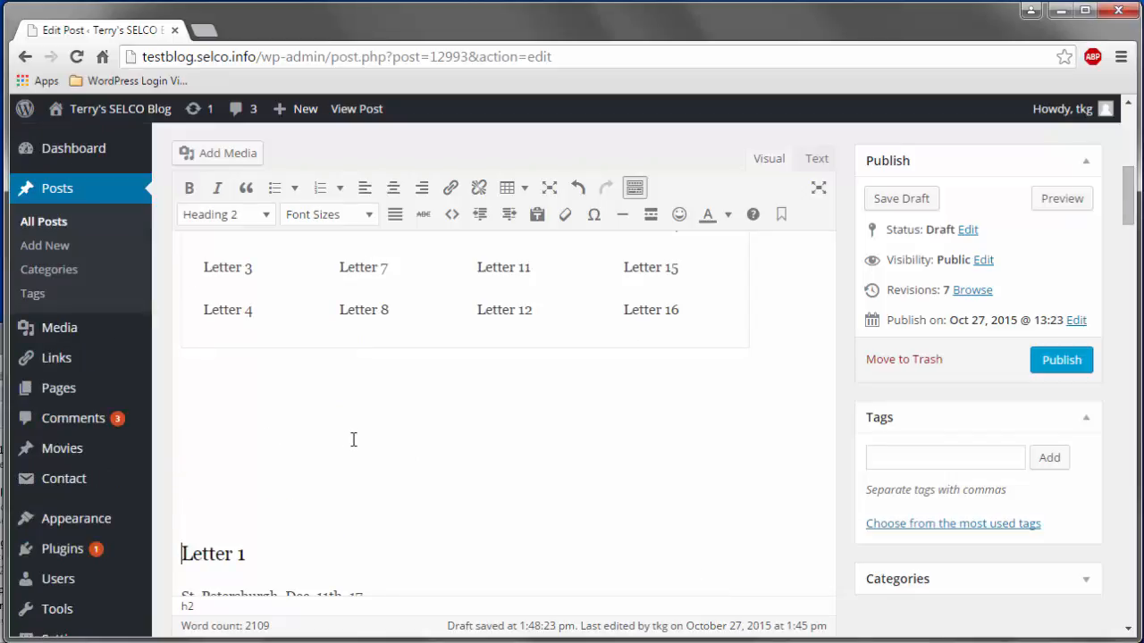
{"action": "key", "text": "BackSpace"}
{"action": "key", "text": "BackSpace"}
{"action": "key", "text": "BackSpace"}
{"action": "key", "text": "BackSpace"}
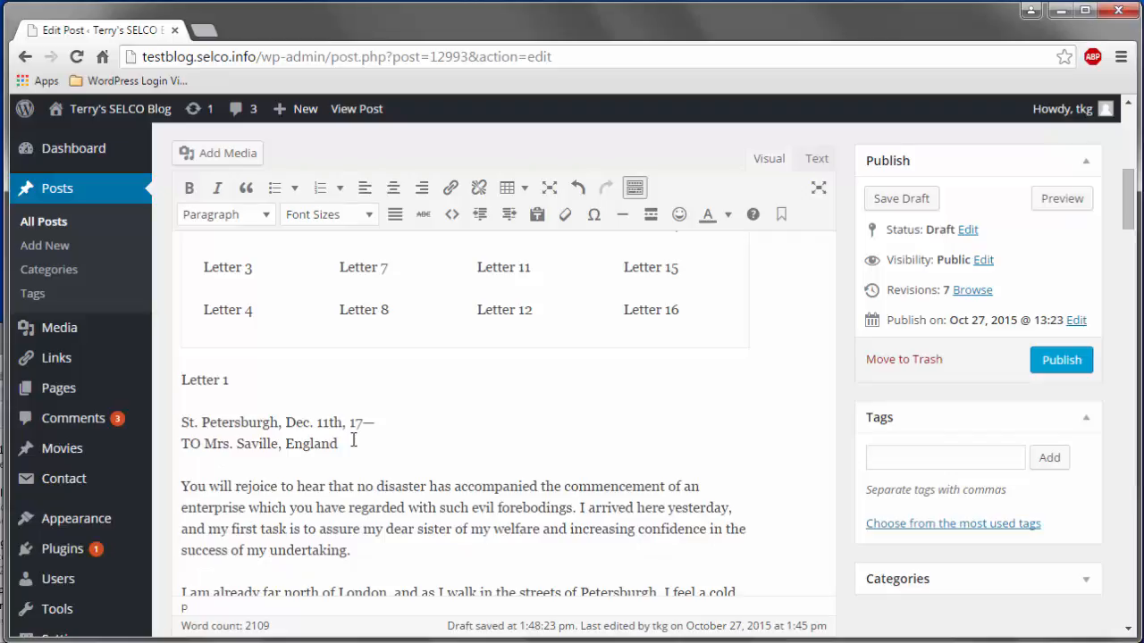
Format the Letter 1 title below the contents table as Heading 2.
{"action": "double_click", "coordinate": [211, 382]}
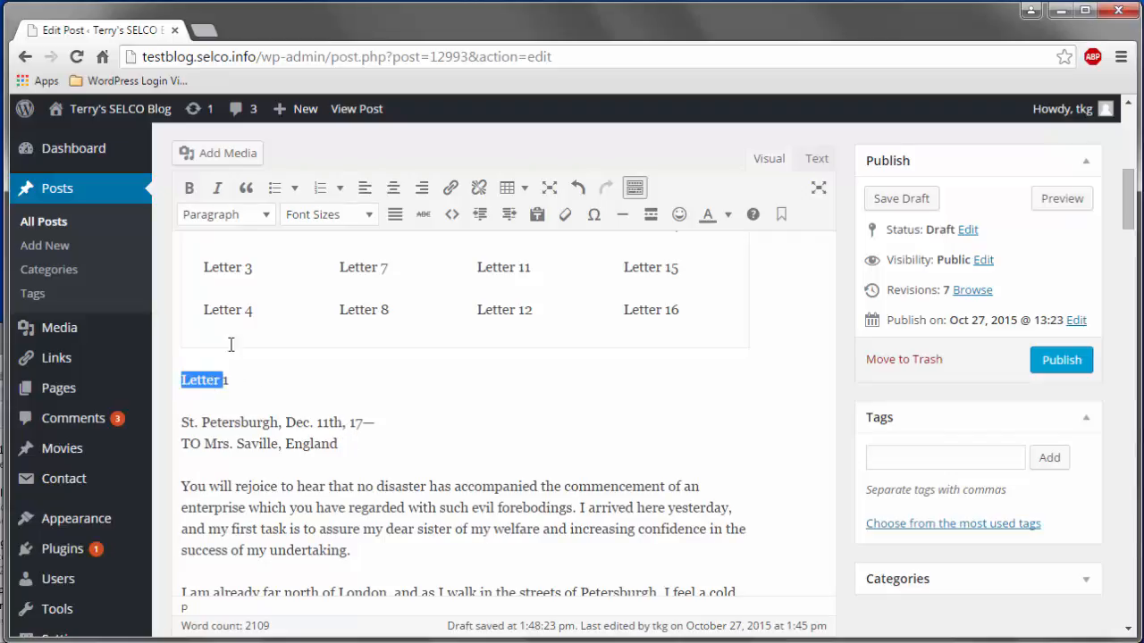
{"action": "left_click", "coordinate": [266, 215]}
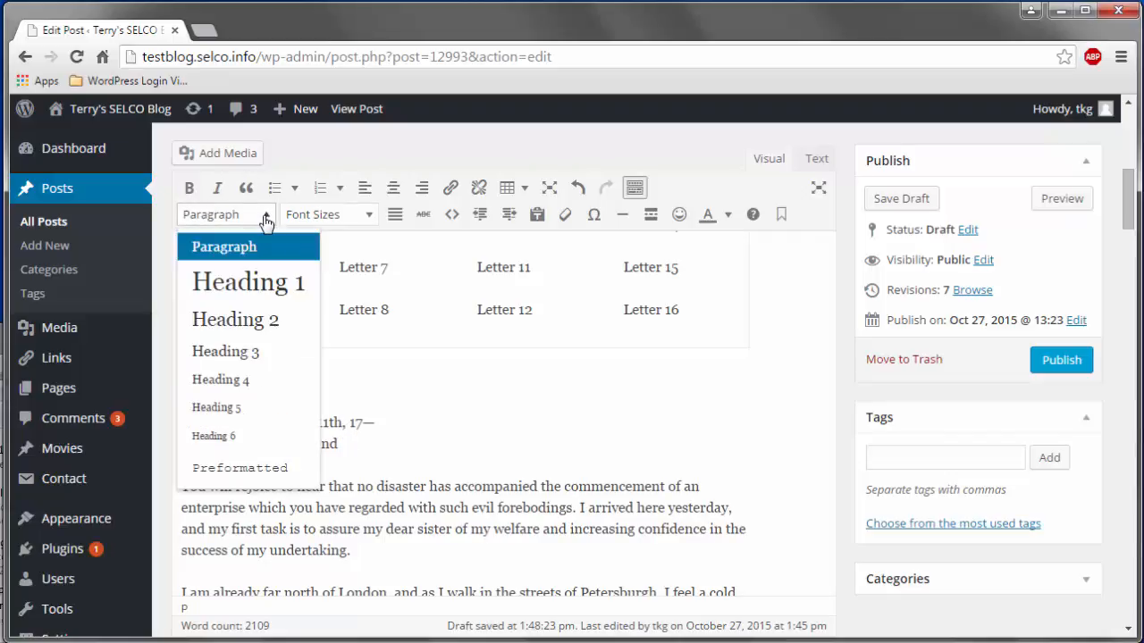
{"action": "left_click", "coordinate": [255, 320]}
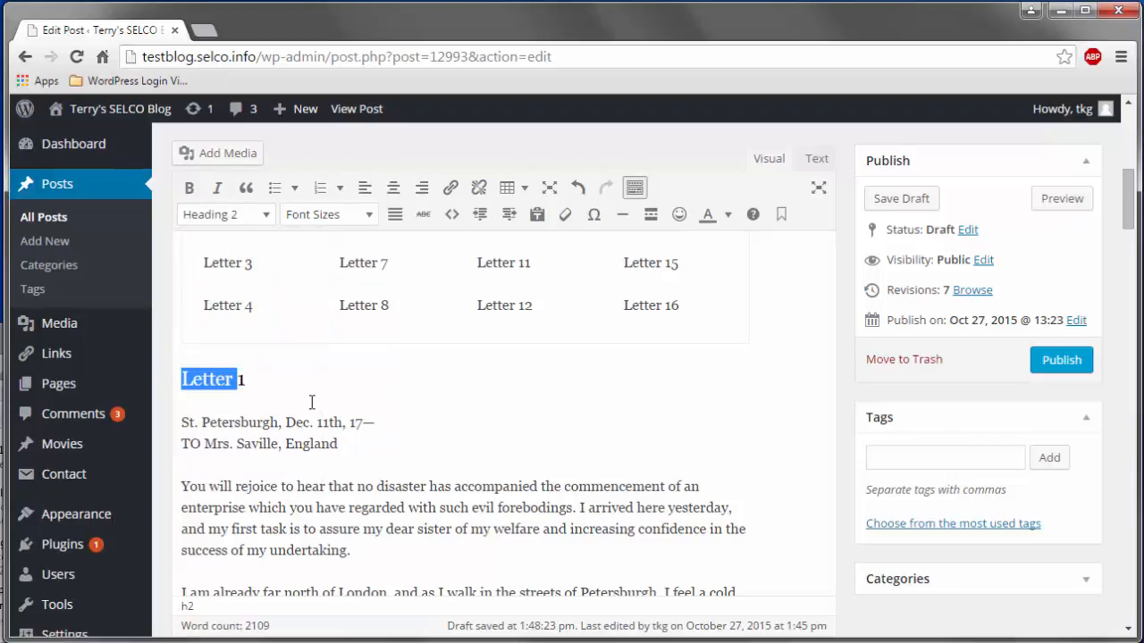
{"action": "left_click", "coordinate": [252, 382]}
Check the paragraph format of the Letter 2 title and review the post's opening and contents table.
{"action": "scroll", "coordinate": [255, 381], "scroll_direction": "down", "scroll_amount": 15}
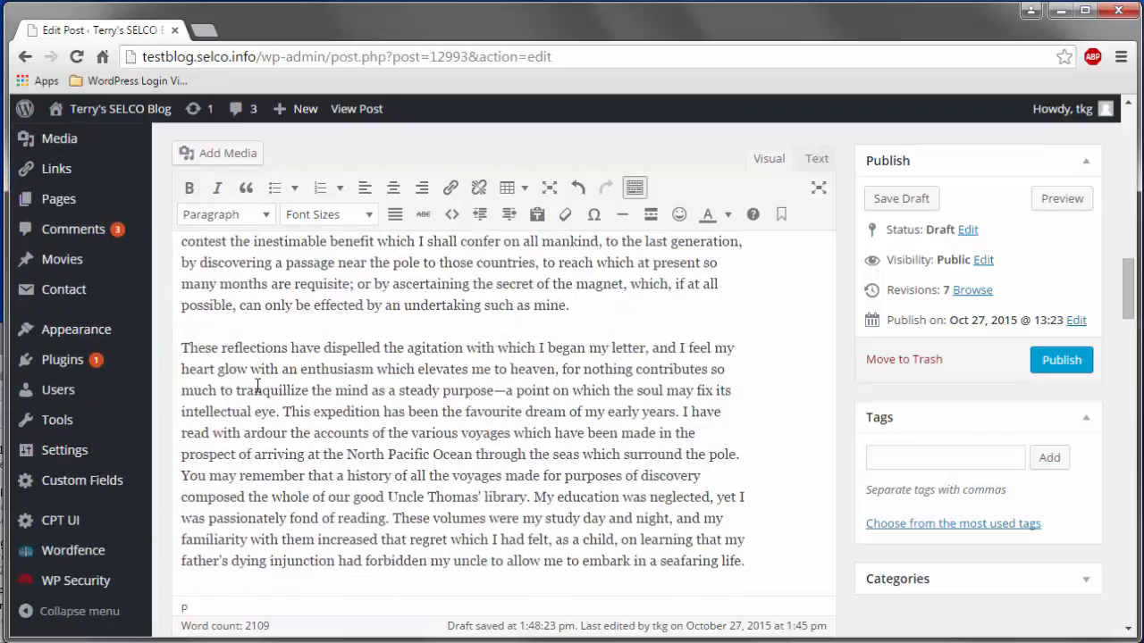
{"action": "left_click", "coordinate": [230, 334]}
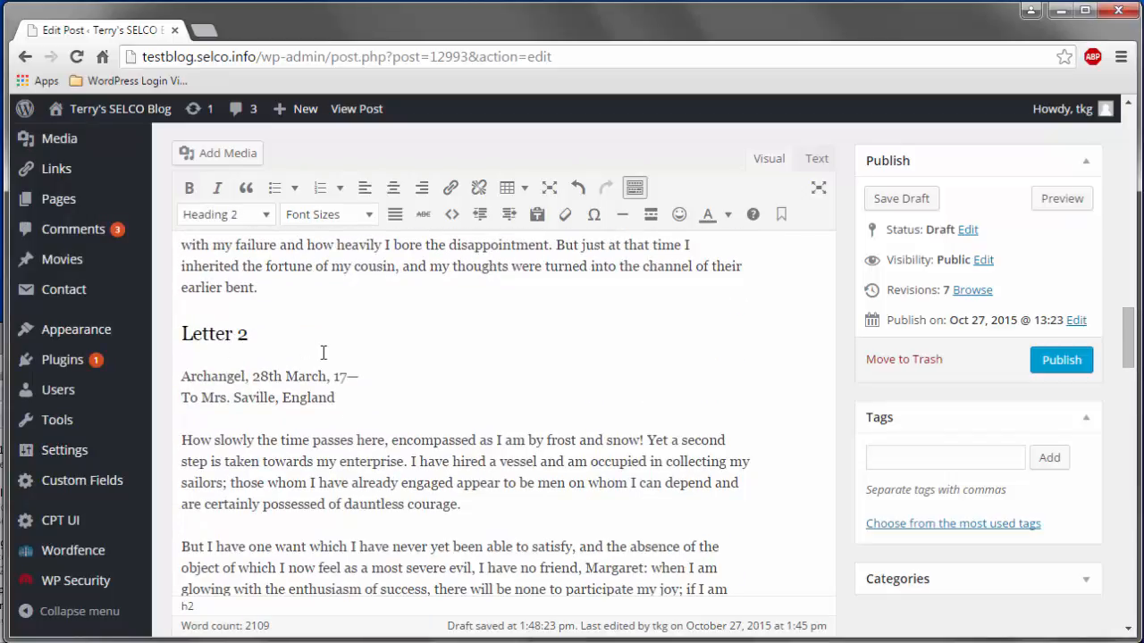
{"action": "scroll", "coordinate": [322, 365], "scroll_direction": "up", "scroll_amount": 10}
{"action": "scroll", "coordinate": [321, 365], "scroll_direction": "up", "scroll_amount": 10}
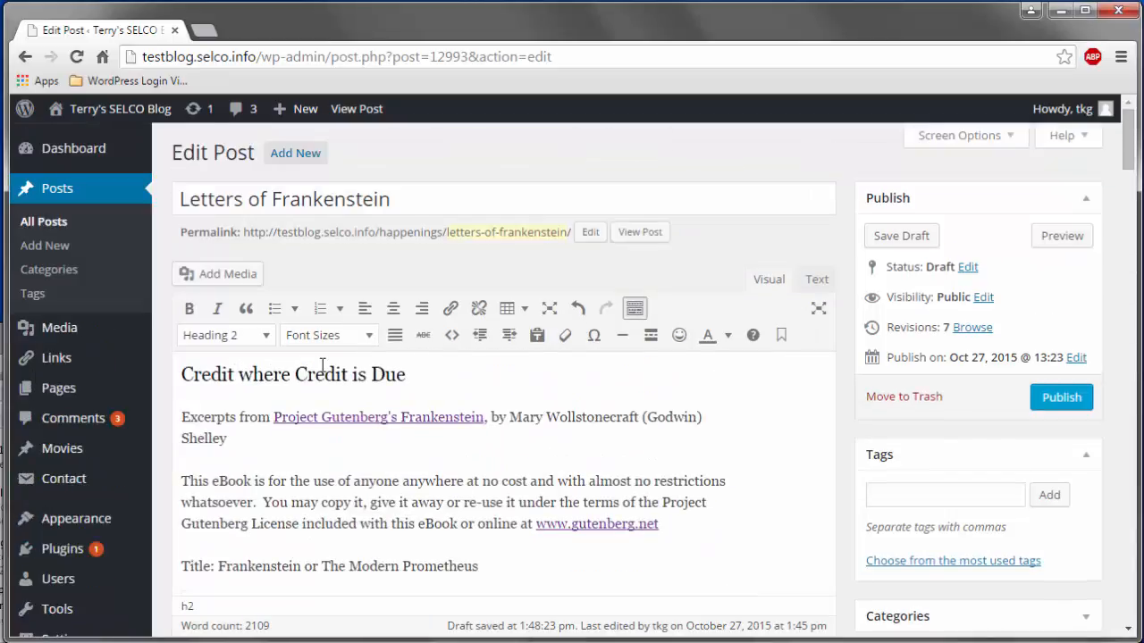
{"action": "scroll", "coordinate": [321, 365], "scroll_direction": "down", "scroll_amount": 4}
{"action": "scroll", "coordinate": [322, 365], "scroll_direction": "down", "scroll_amount": 4}
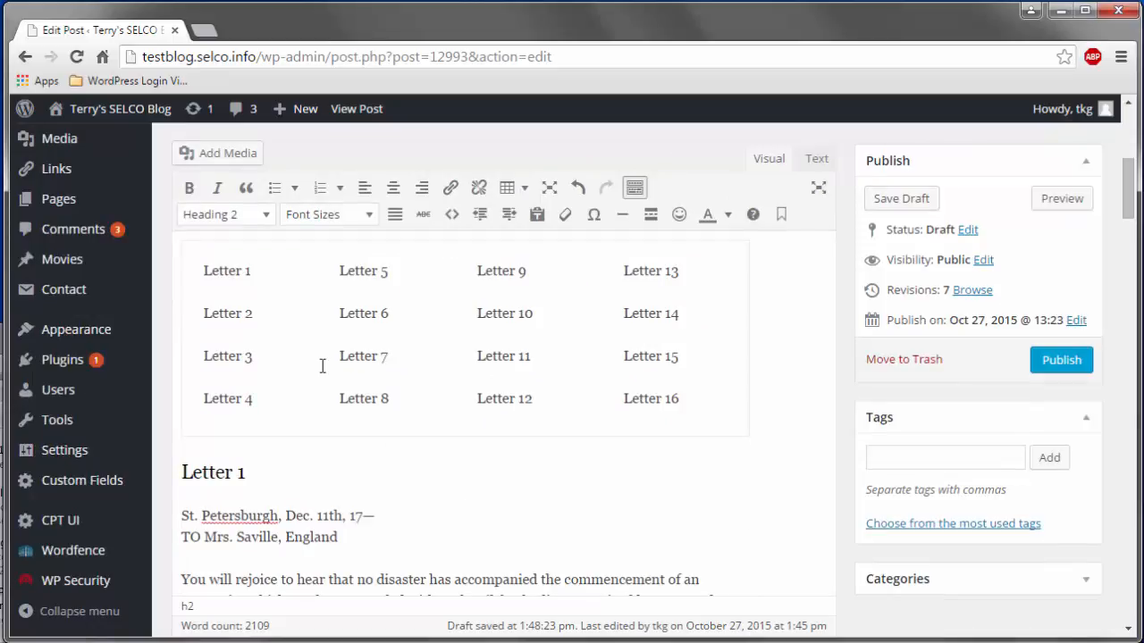
{"action": "scroll", "coordinate": [473, 503], "scroll_direction": "up", "scroll_amount": 6}
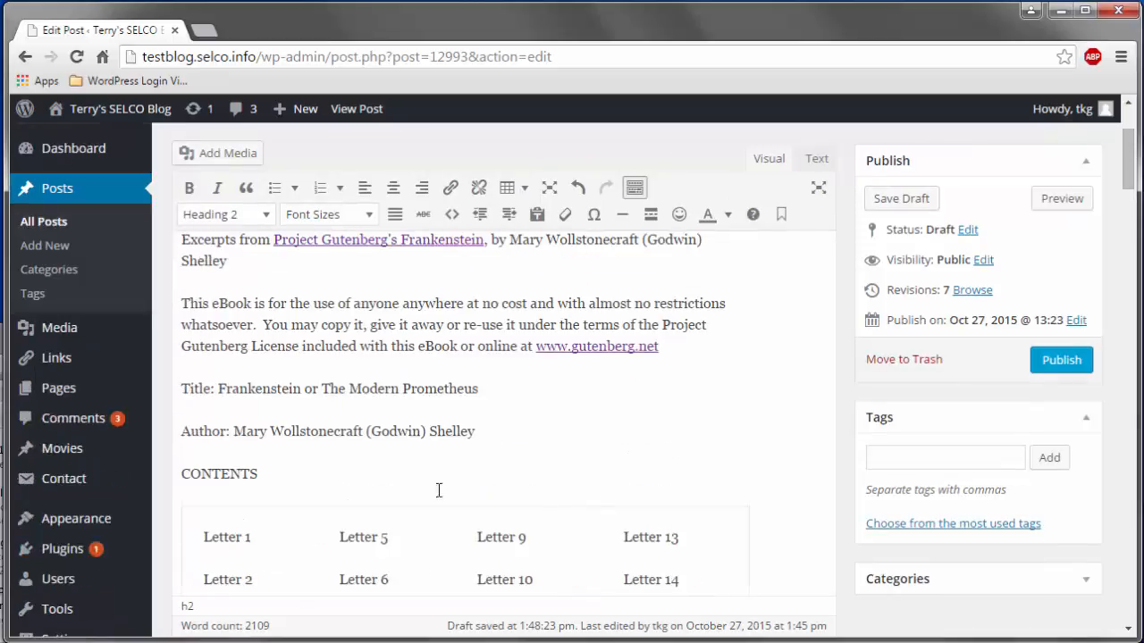
{"action": "scroll", "coordinate": [439, 488], "scroll_direction": "down", "scroll_amount": 2}
{"action": "scroll", "coordinate": [352, 470], "scroll_direction": "down", "scroll_amount": 2}
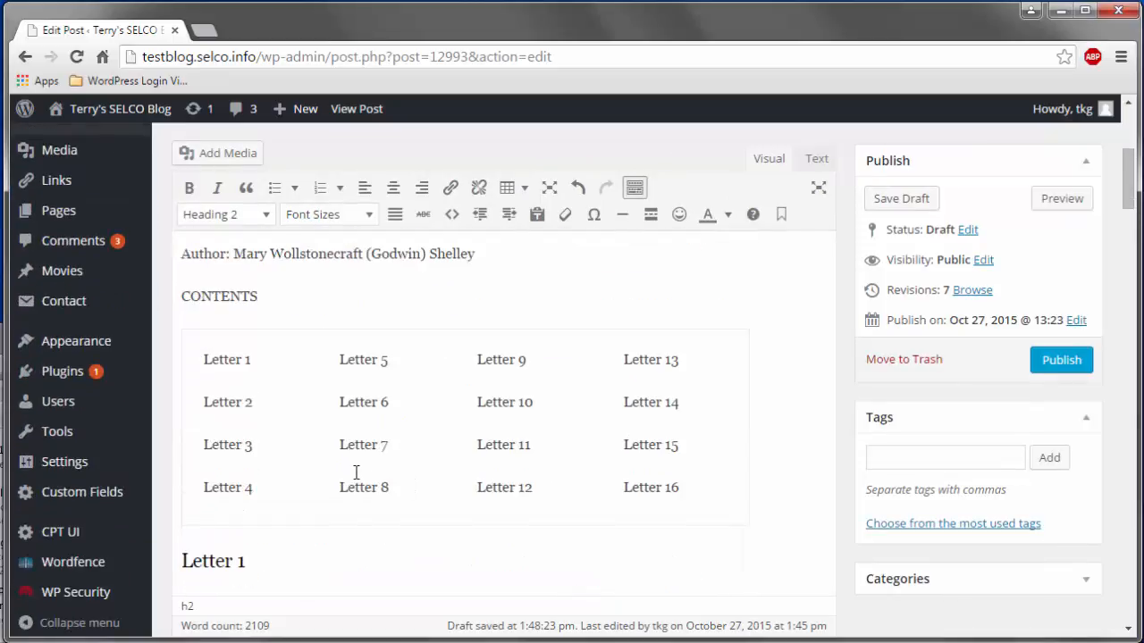
Preview the post to check the contents table and the Letter 1 title, and close the preview.
{"action": "scroll", "coordinate": [378, 477], "scroll_direction": "up", "scroll_amount": 6}
{"action": "scroll", "coordinate": [378, 480], "scroll_direction": "up", "scroll_amount": 2}
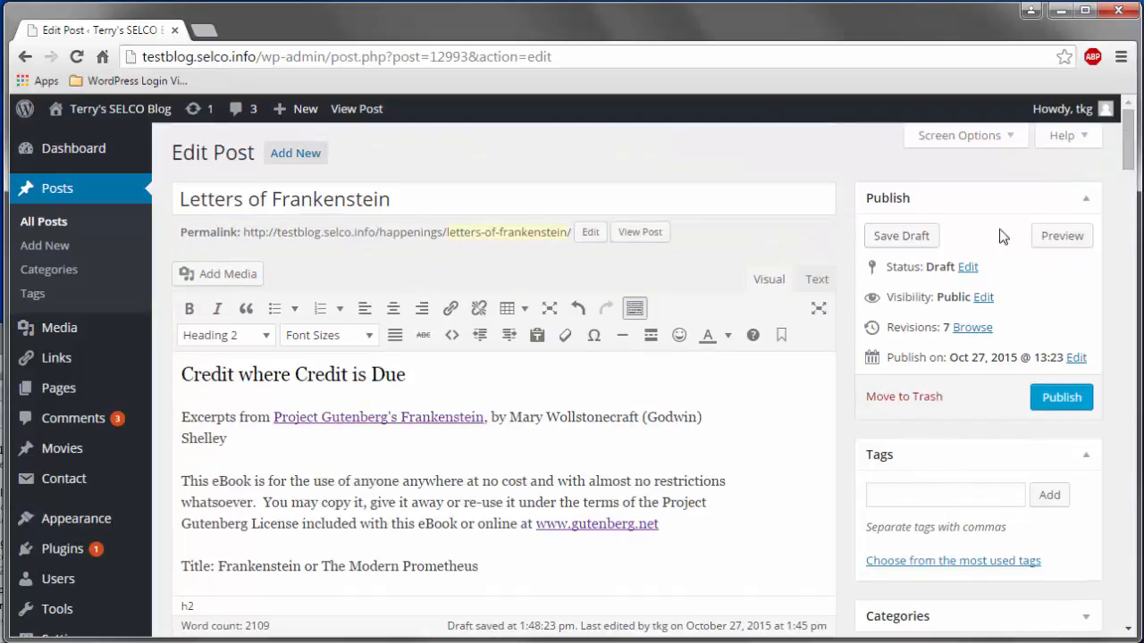
{"action": "left_click", "coordinate": [1053, 240]}
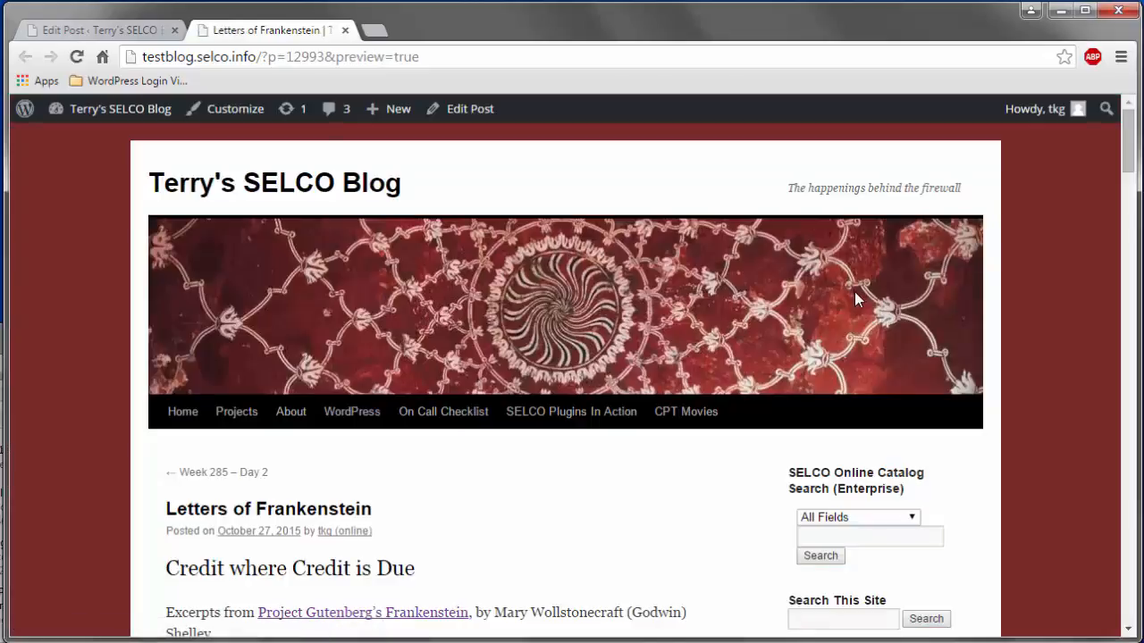
{"action": "scroll", "coordinate": [855, 292], "scroll_direction": "down", "scroll_amount": 5}
{"action": "scroll", "coordinate": [856, 293], "scroll_direction": "down", "scroll_amount": 1}
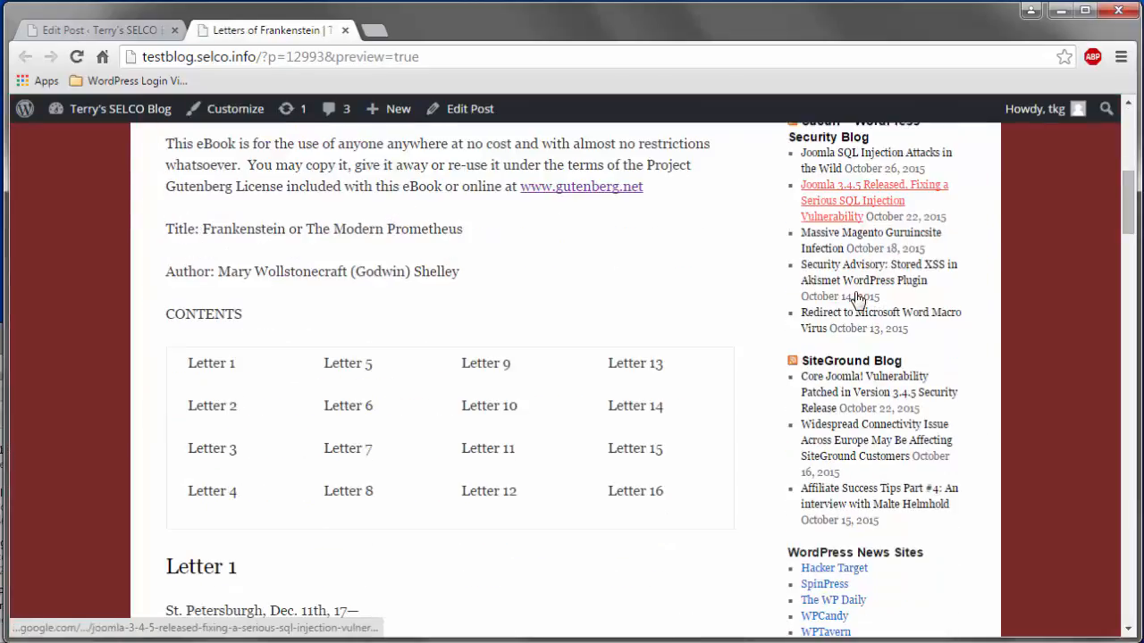
{"action": "scroll", "coordinate": [856, 297], "scroll_direction": "down", "scroll_amount": 1}
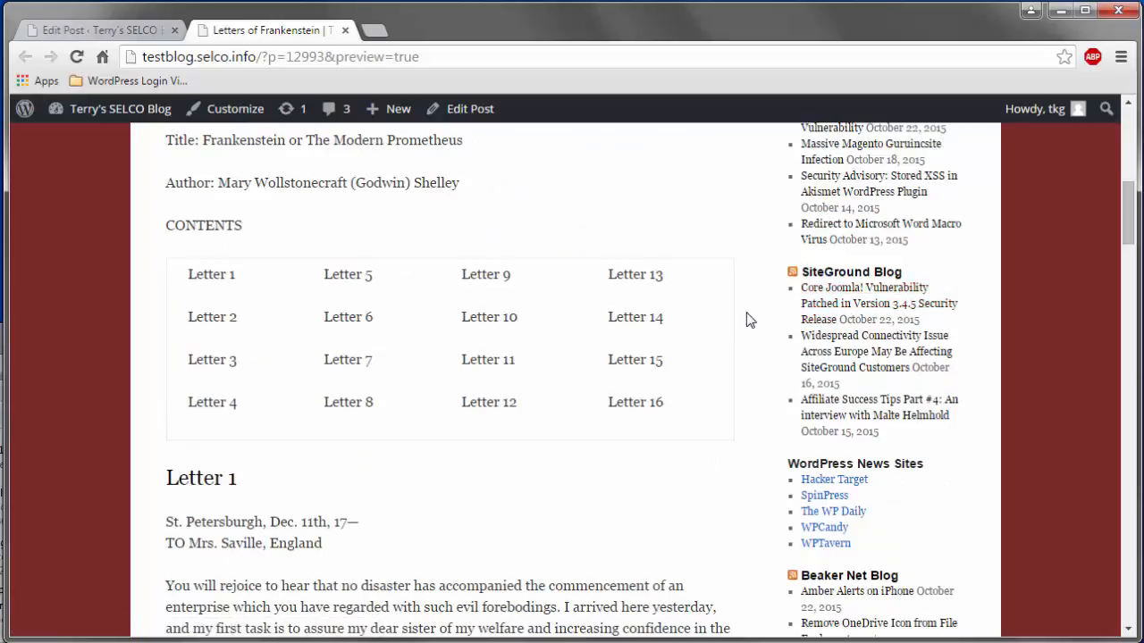
{"action": "scroll", "coordinate": [749, 320], "scroll_direction": "up", "scroll_amount": 7}
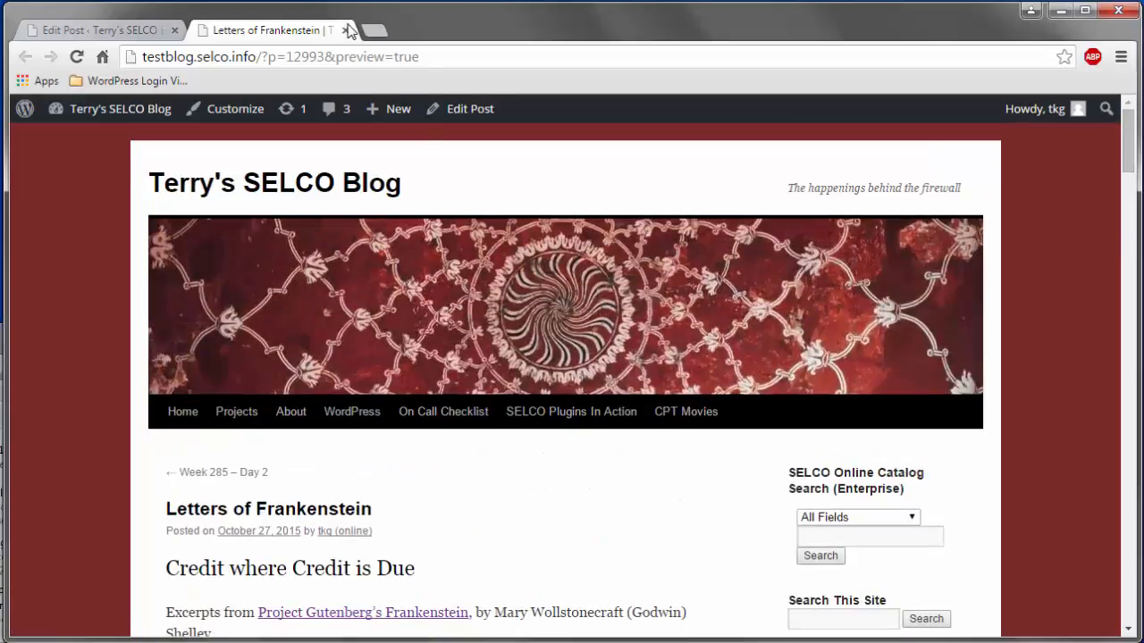
{"action": "left_click", "coordinate": [349, 31]}
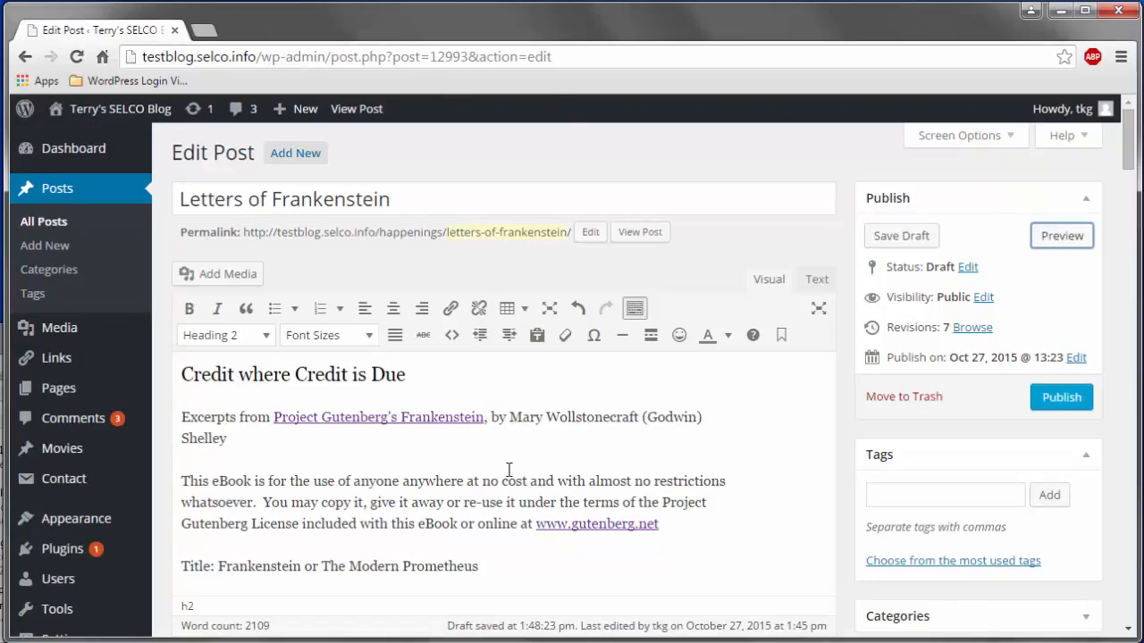
Insert a new row above the letter entries in the contents table.
{"action": "scroll", "coordinate": [508, 470], "scroll_direction": "down", "scroll_amount": 4}
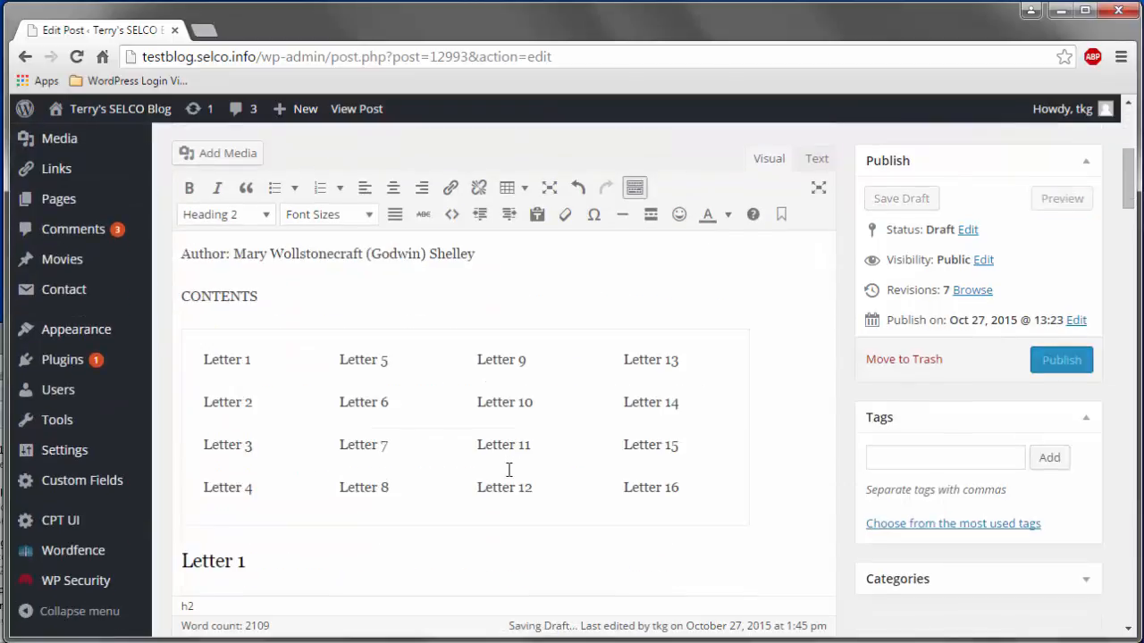
{"action": "left_click", "coordinate": [228, 358]}
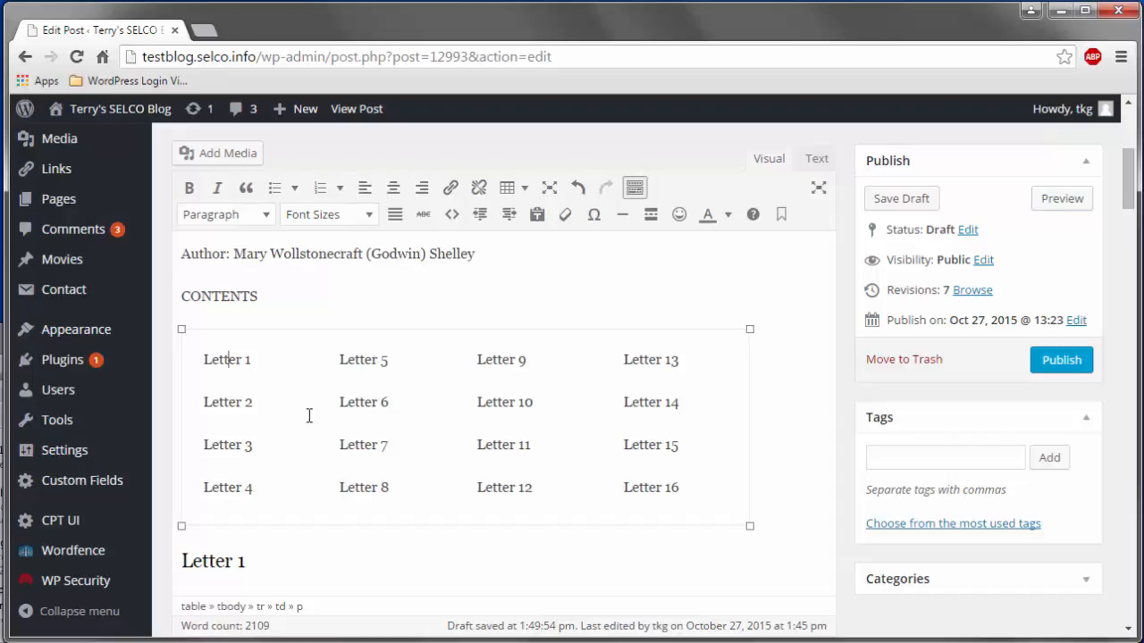
{"action": "left_click", "coordinate": [527, 191]}
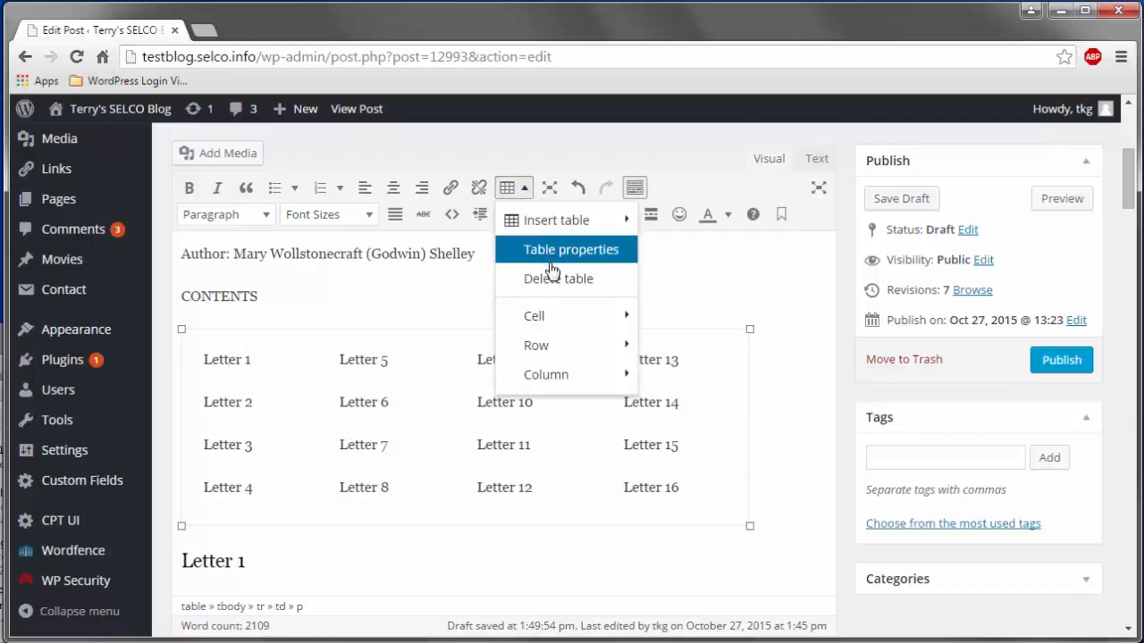
{"action": "mouse_move", "coordinate": [547, 315]}
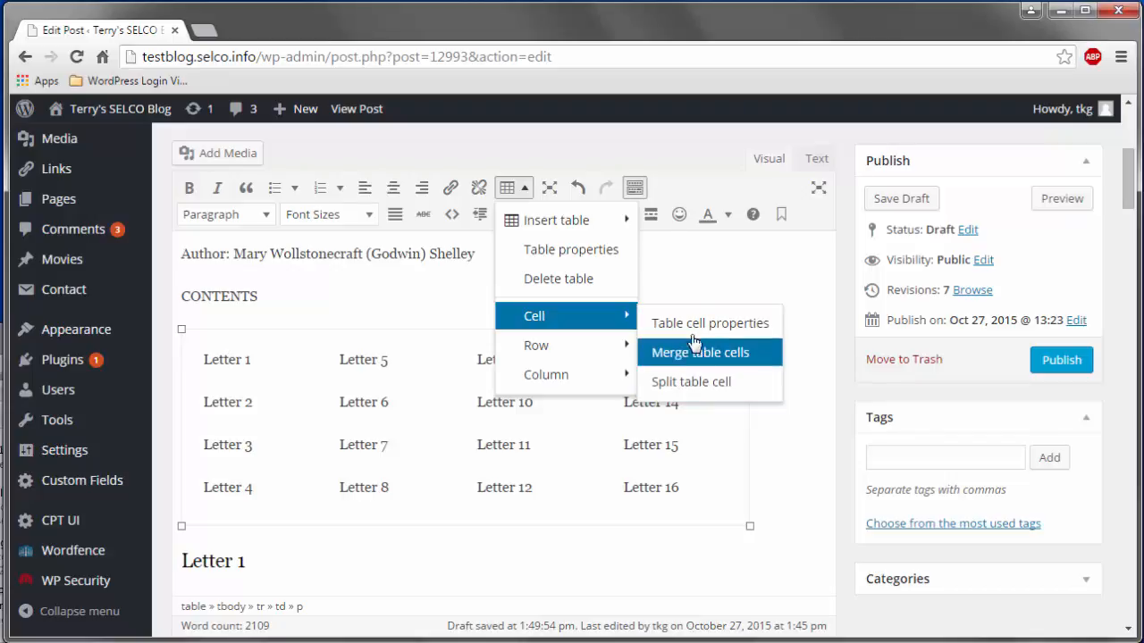
{"action": "mouse_move", "coordinate": [562, 349]}
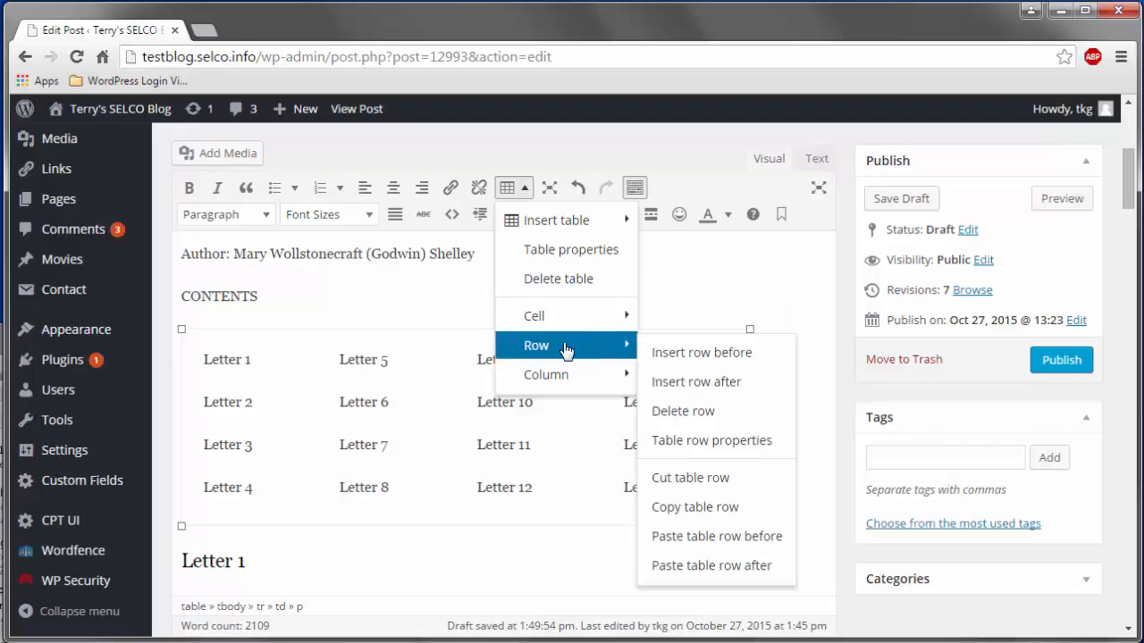
{"action": "left_click", "coordinate": [658, 354]}
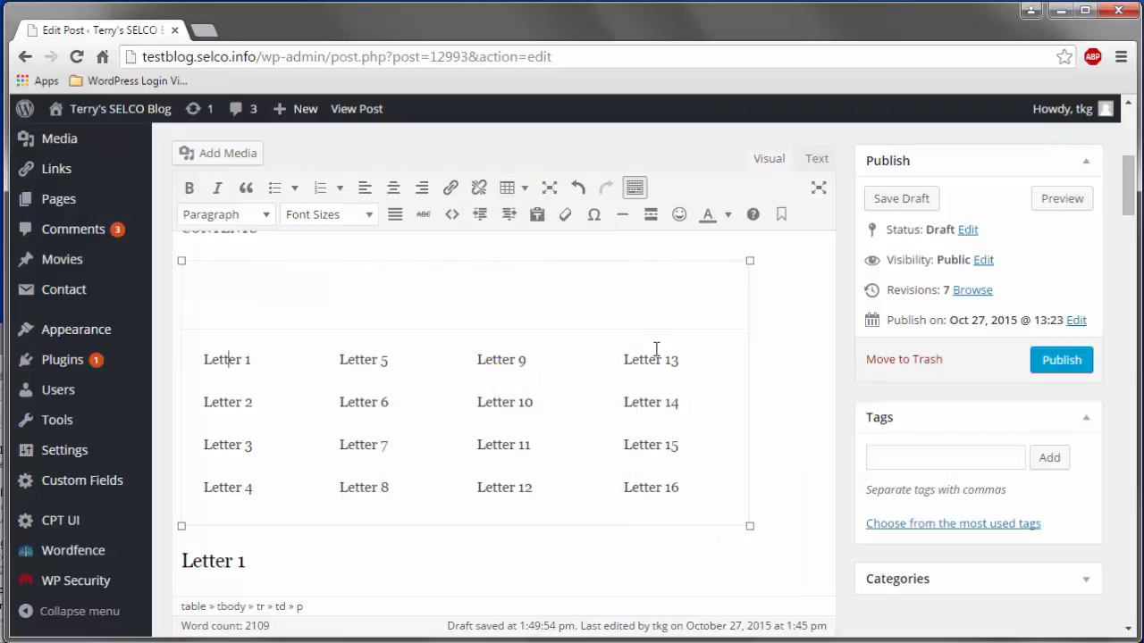
Move the CONTENTS heading from above the table into the first cell of the new top row.
{"action": "scroll", "coordinate": [358, 301], "scroll_direction": "up", "scroll_amount": 1}
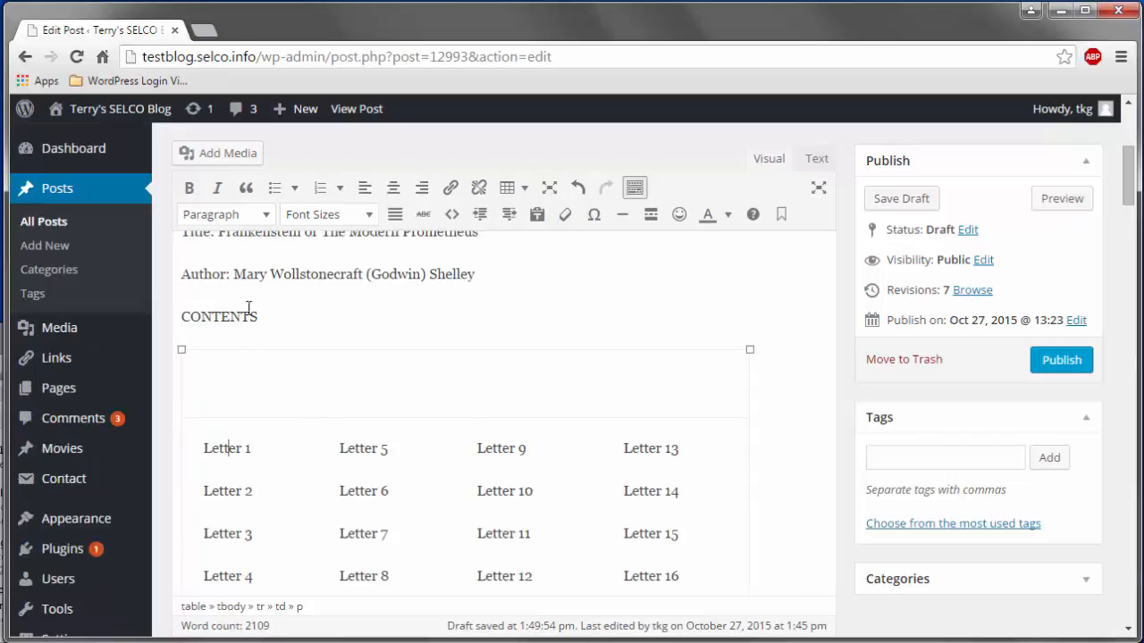
{"action": "left_click_drag", "start_coordinate": [260, 316], "coordinate": [183, 312]}
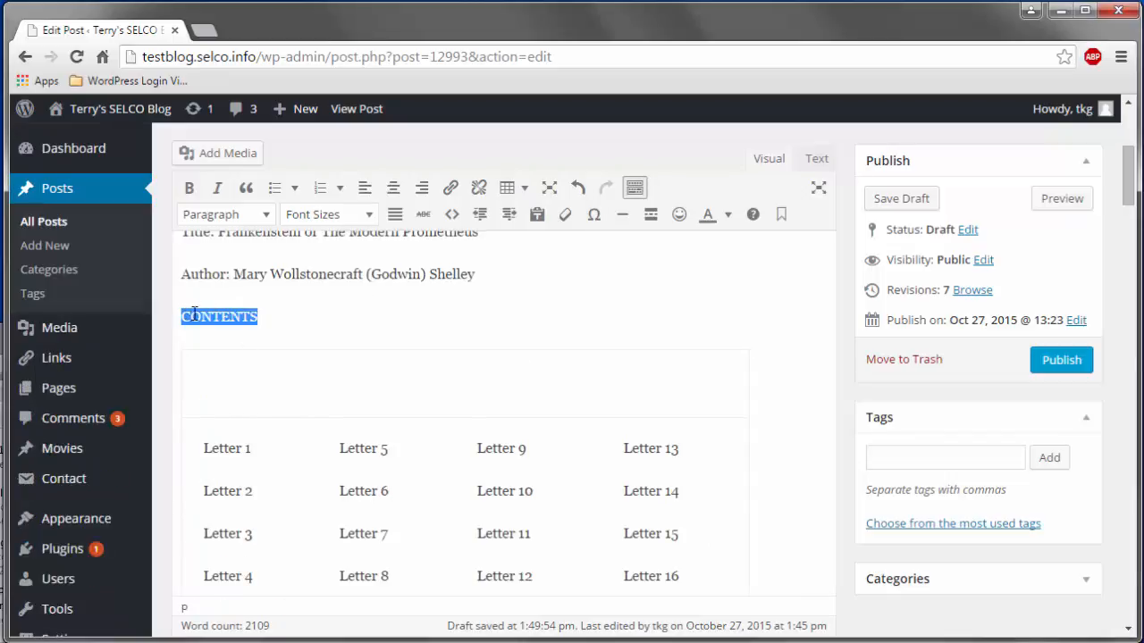
{"action": "key", "text": "ctrl+x"}
{"action": "left_click", "coordinate": [227, 369]}
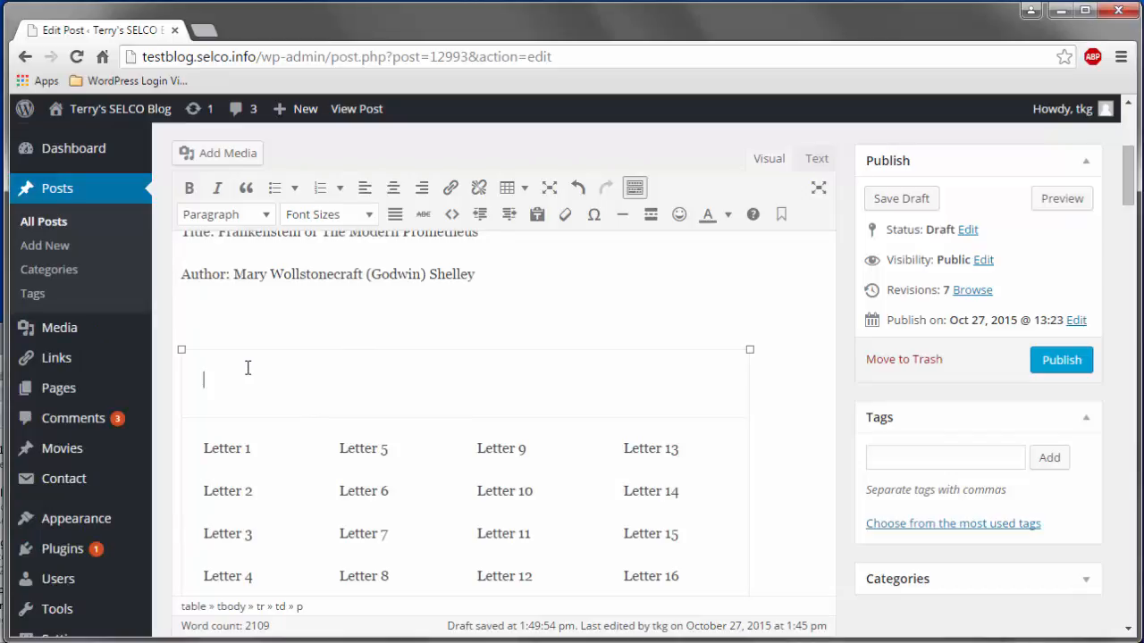
{"action": "key", "text": "ctrl+v"}
Remove the empty line between the Author line and the contents table.
{"action": "left_click", "coordinate": [253, 333]}
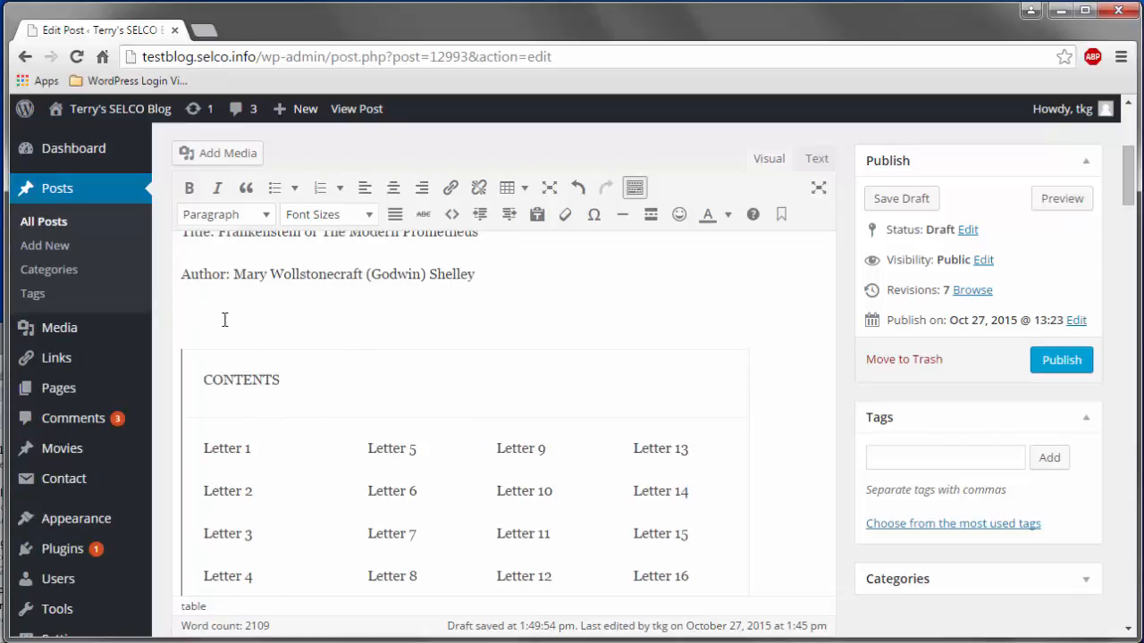
{"action": "left_click", "coordinate": [230, 318]}
{"action": "key", "text": "BackSpace"}
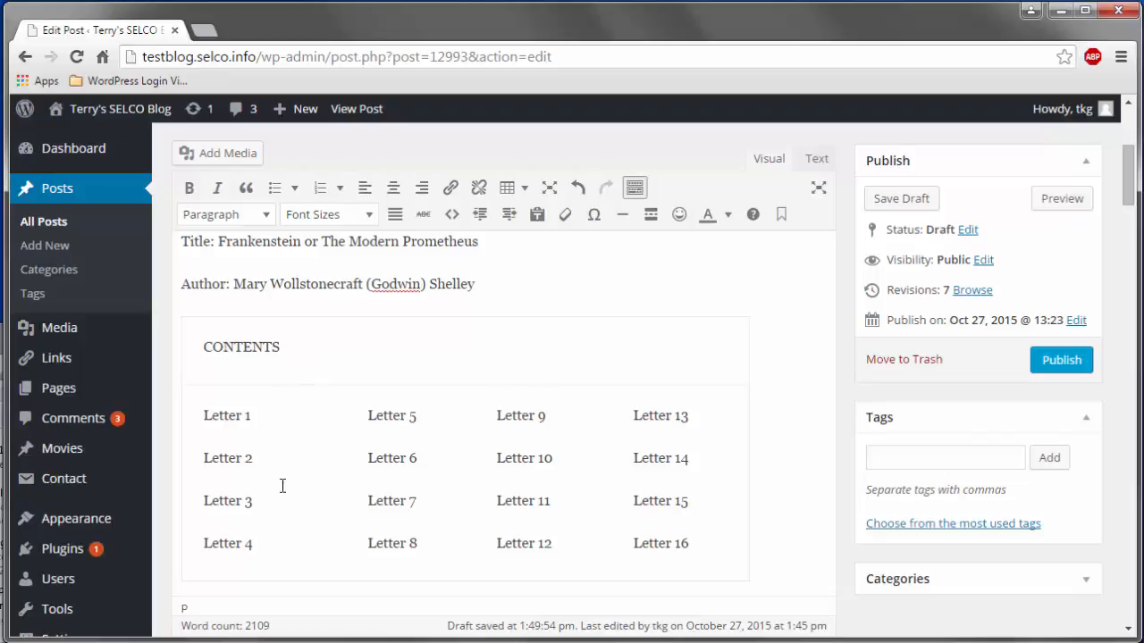
Centre the CONTENTS heading and merge the four cells of the table's top row into one.
{"action": "left_click", "coordinate": [281, 347]}
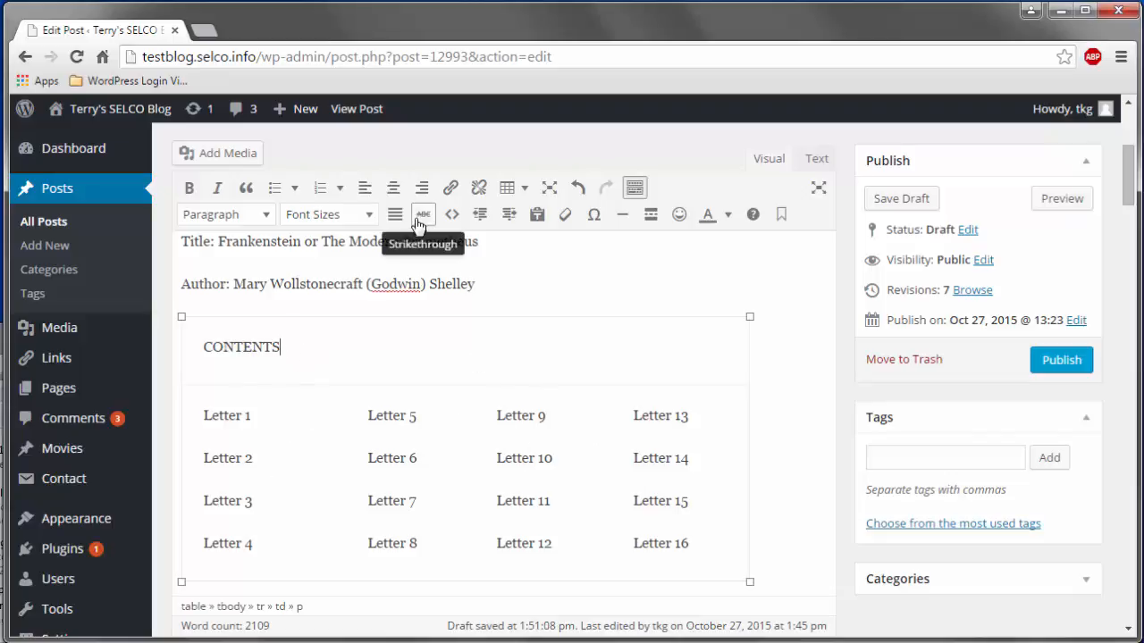
{"action": "left_click", "coordinate": [392, 193]}
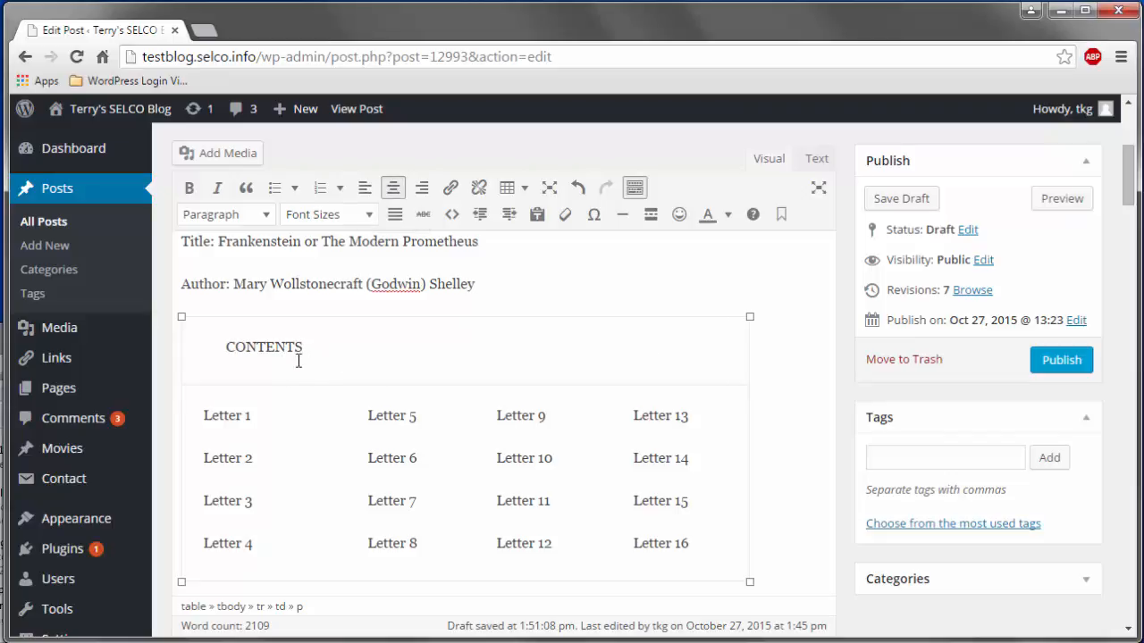
{"action": "left_click", "coordinate": [258, 358]}
{"action": "left_click_drag", "start_coordinate": [274, 358], "coordinate": [658, 361]}
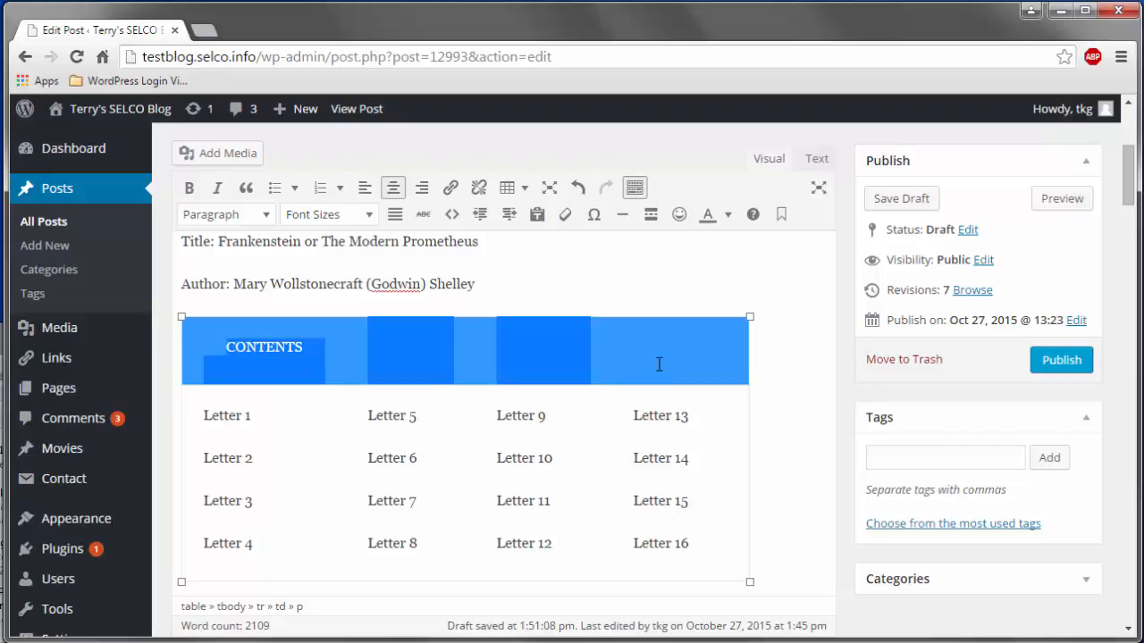
{"action": "left_click", "coordinate": [528, 192]}
{"action": "mouse_move", "coordinate": [574, 317]}
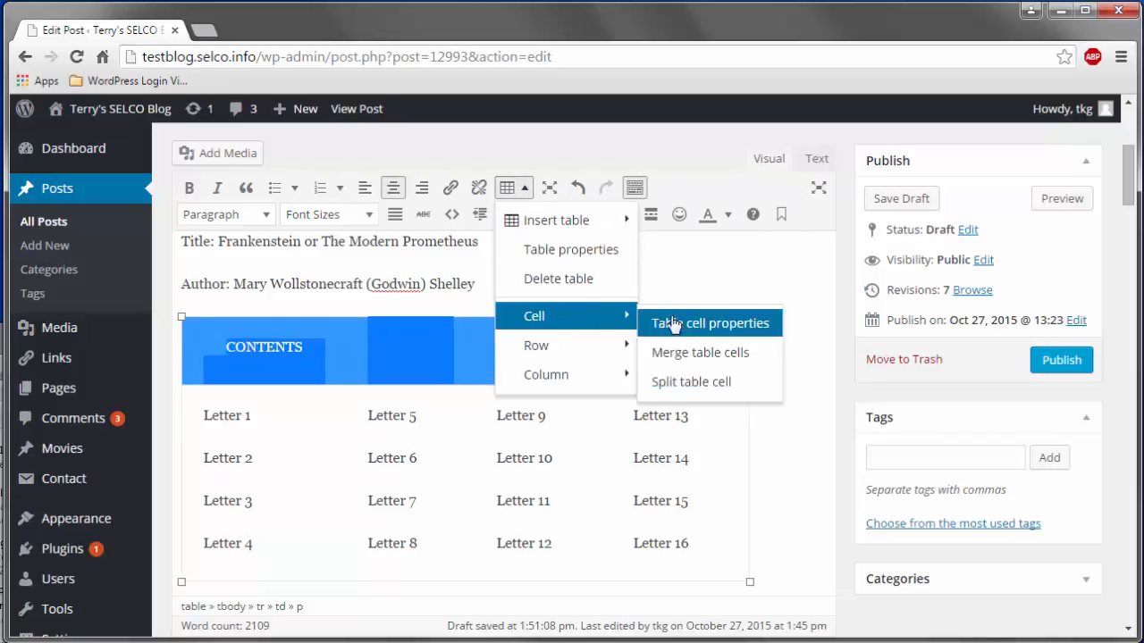
{"action": "left_click", "coordinate": [688, 354]}
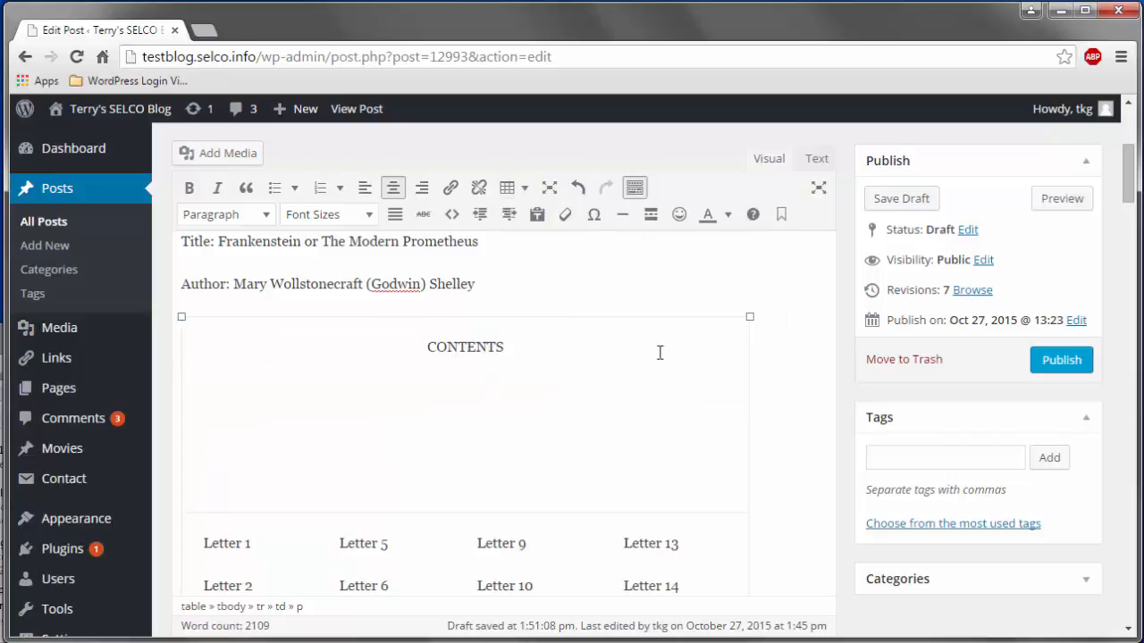
Delete the empty lines below the CONTENTS heading in the merged cell.
{"action": "left_click", "coordinate": [573, 412]}
{"action": "key", "text": "BackSpace"}
{"action": "key", "text": "BackSpace"}
{"action": "key", "text": "Down"}
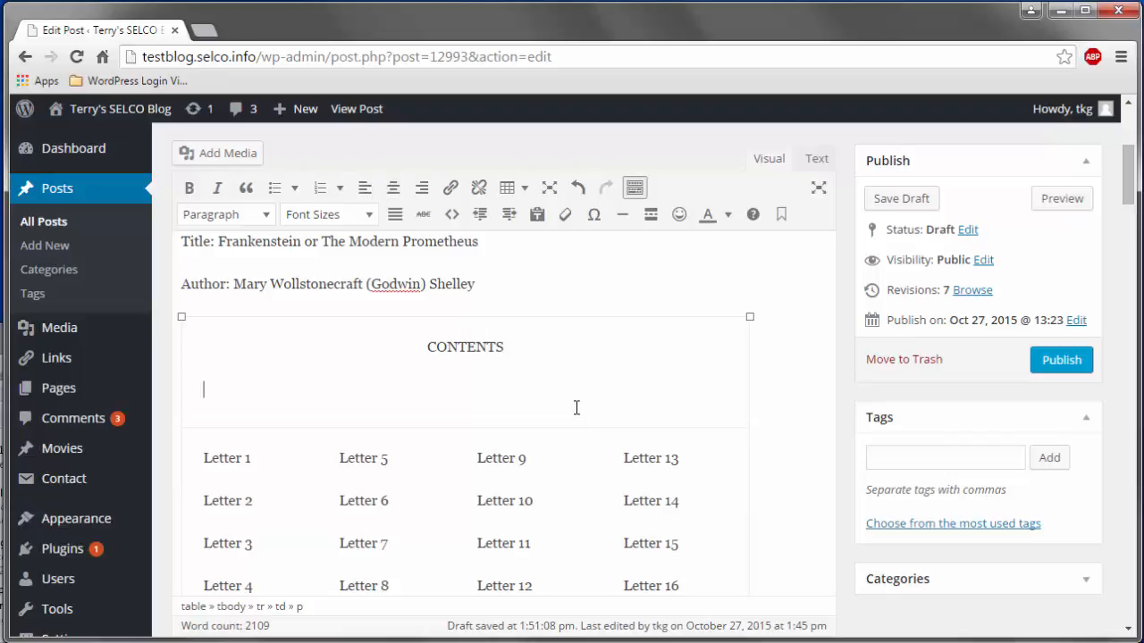
{"action": "key", "text": "BackSpace"}
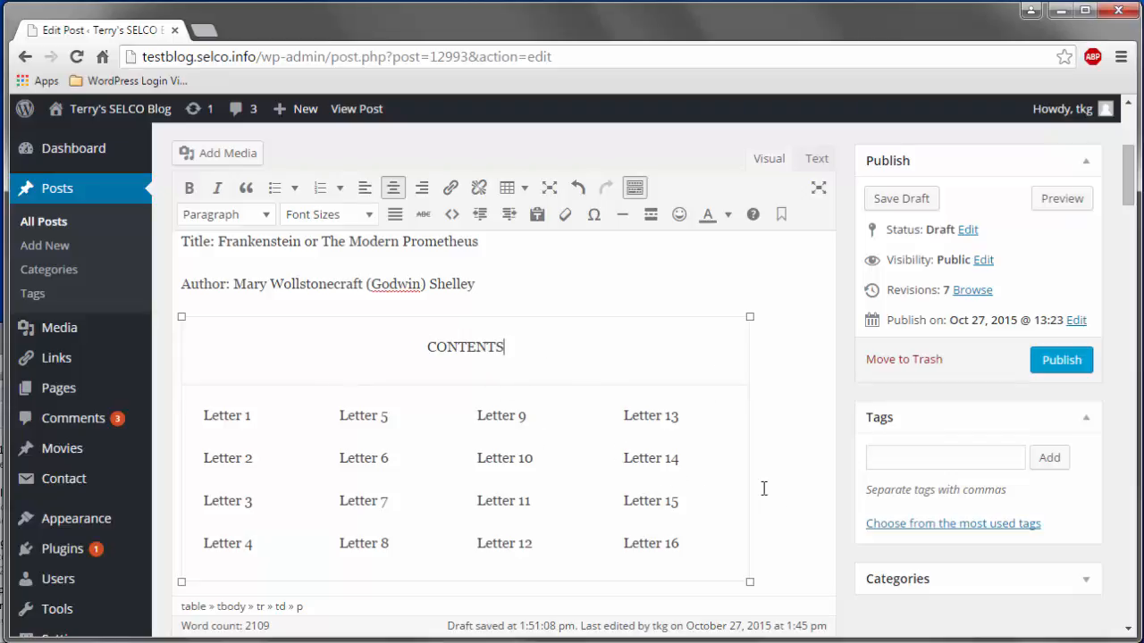
Preview the post to check the merged CONTENTS header row, and close the preview.
{"action": "left_click", "coordinate": [1049, 205]}
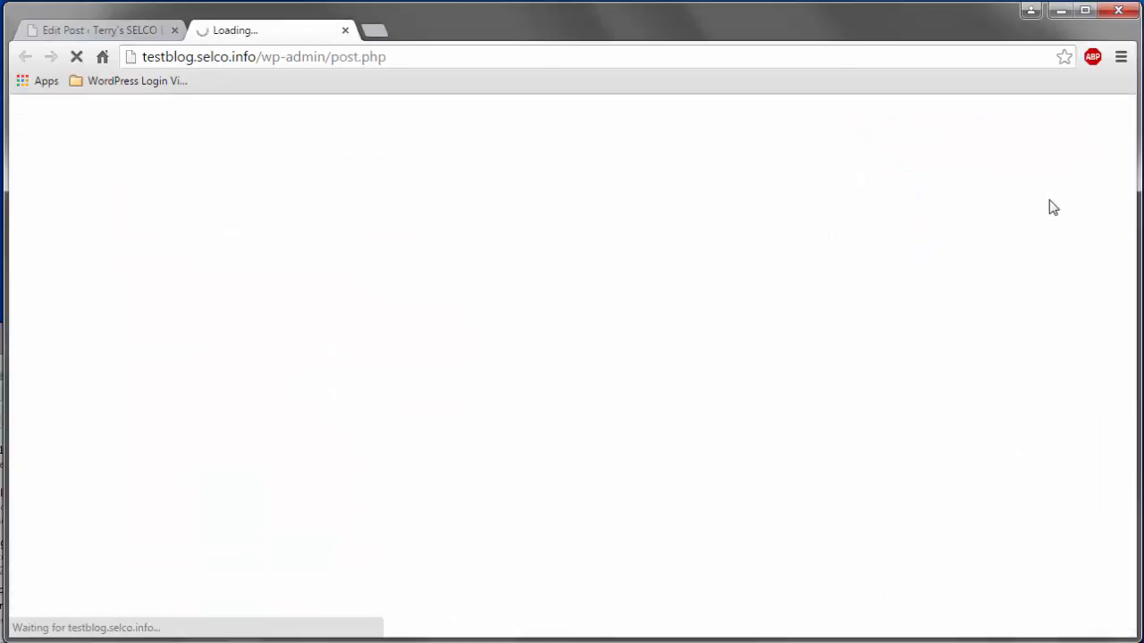
{"action": "scroll", "coordinate": [839, 291], "scroll_direction": "down", "scroll_amount": 5}
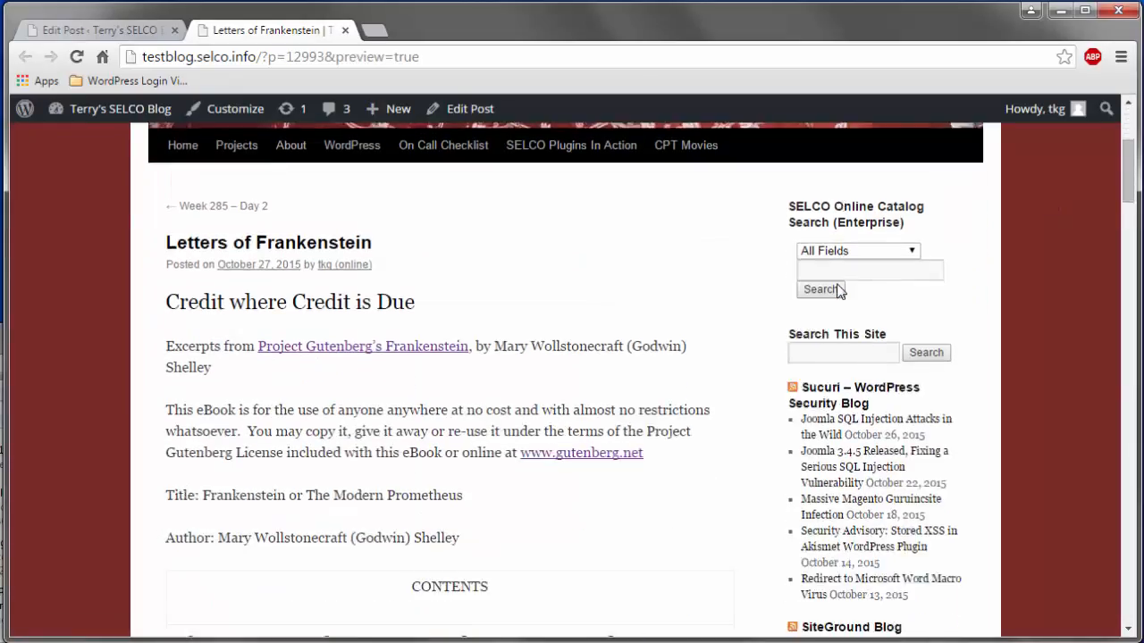
{"action": "scroll", "coordinate": [810, 287], "scroll_direction": "down", "scroll_amount": 1}
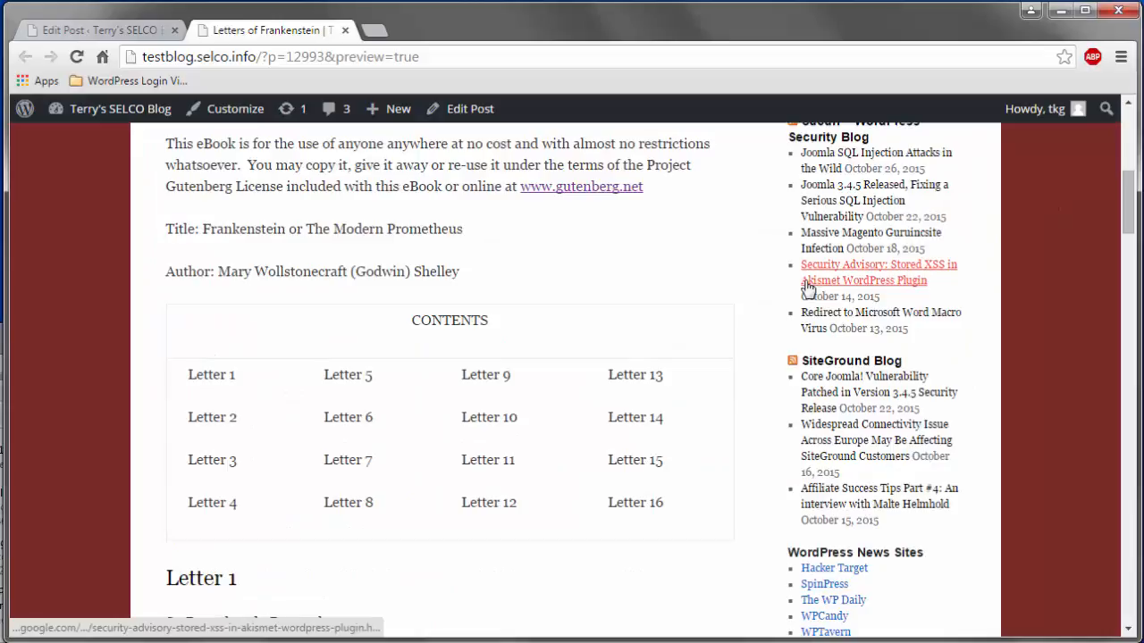
{"action": "scroll", "coordinate": [807, 286], "scroll_direction": "up", "scroll_amount": 6}
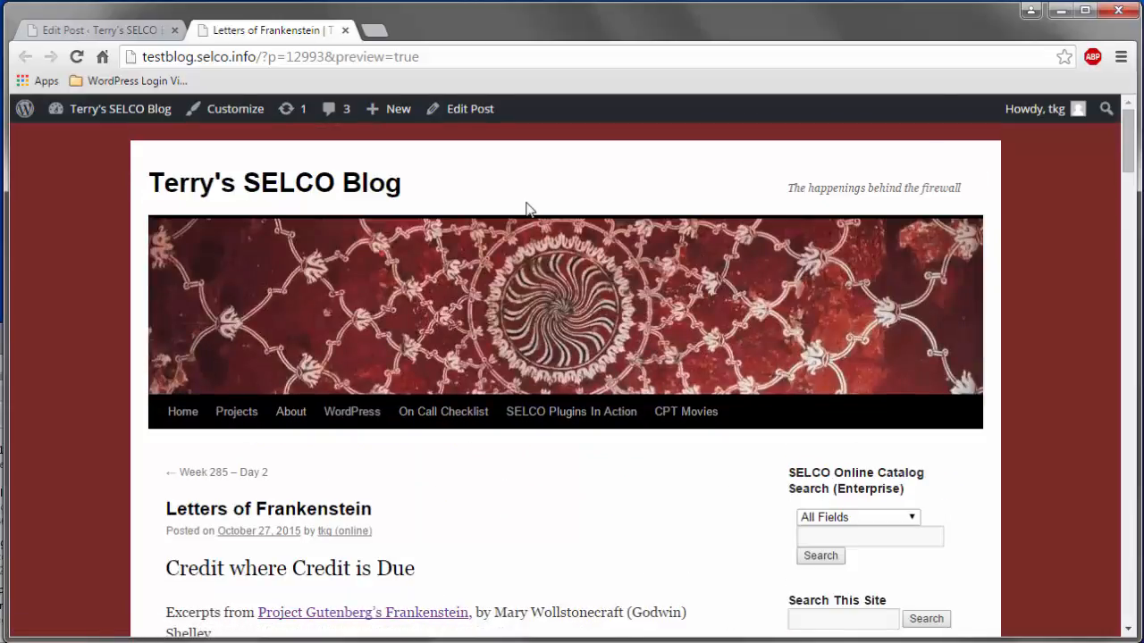
{"action": "left_click", "coordinate": [345, 31]}
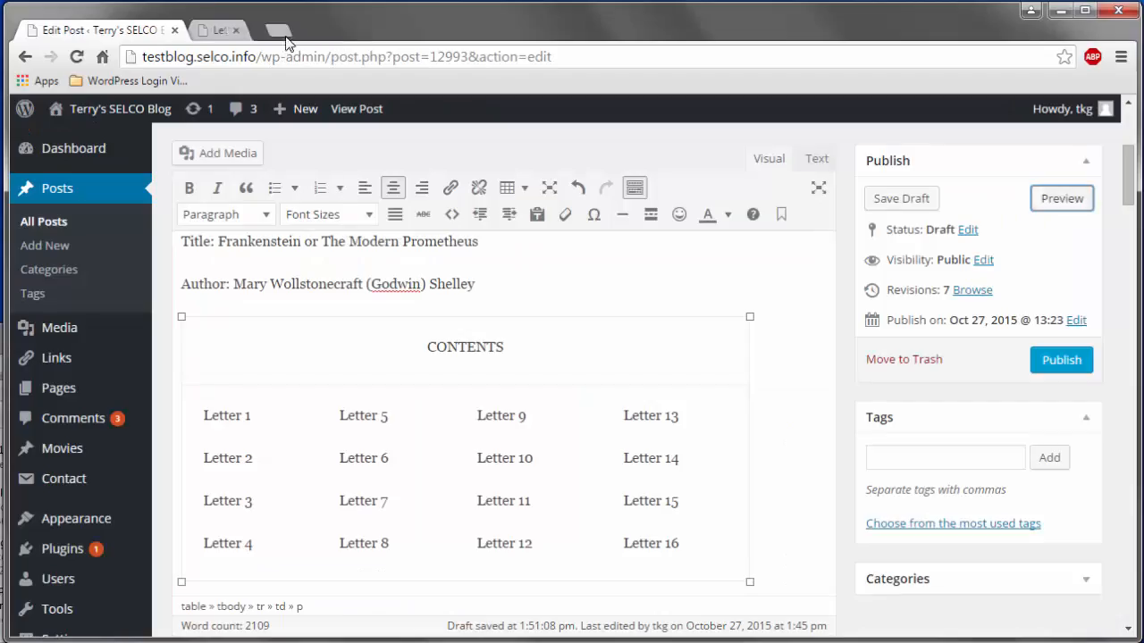
{"action": "scroll", "coordinate": [534, 385], "scroll_direction": "down", "scroll_amount": 1}
{"action": "left_click", "coordinate": [536, 385]}
{"action": "scroll", "coordinate": [540, 386], "scroll_direction": "up", "scroll_amount": 2}
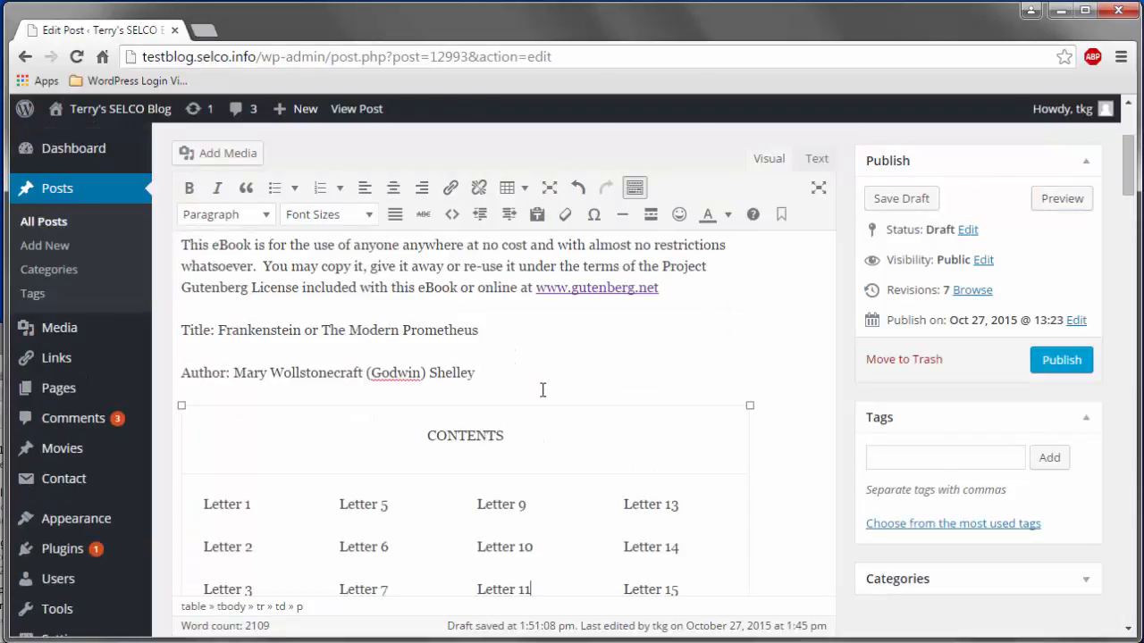
{"action": "left_click", "coordinate": [567, 421]}
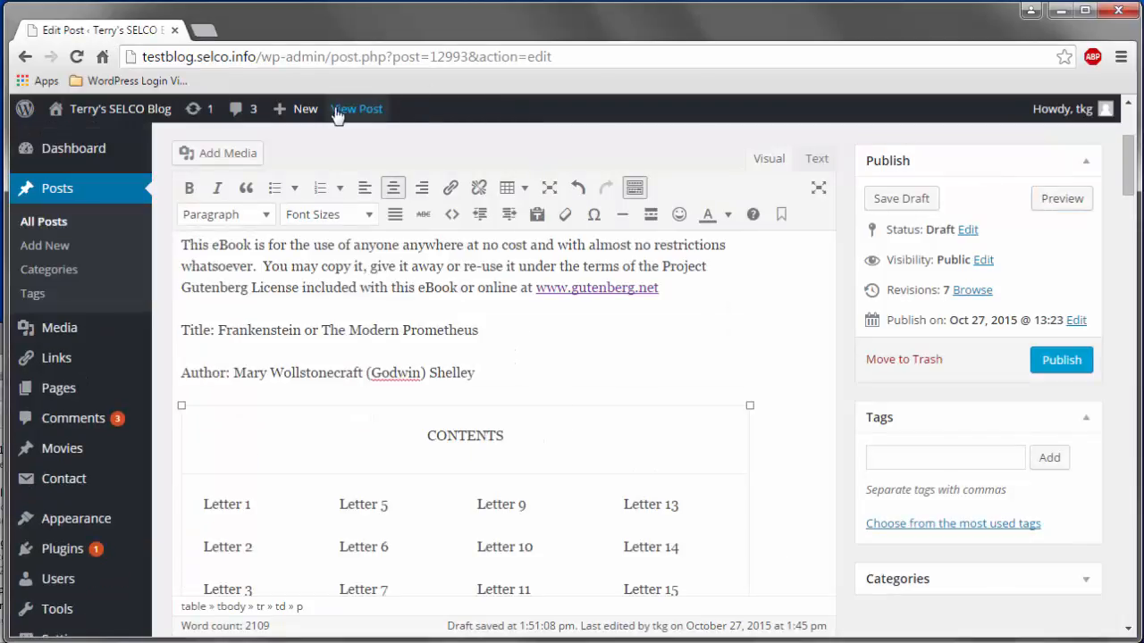
{"action": "left_click", "coordinate": [524, 189]}
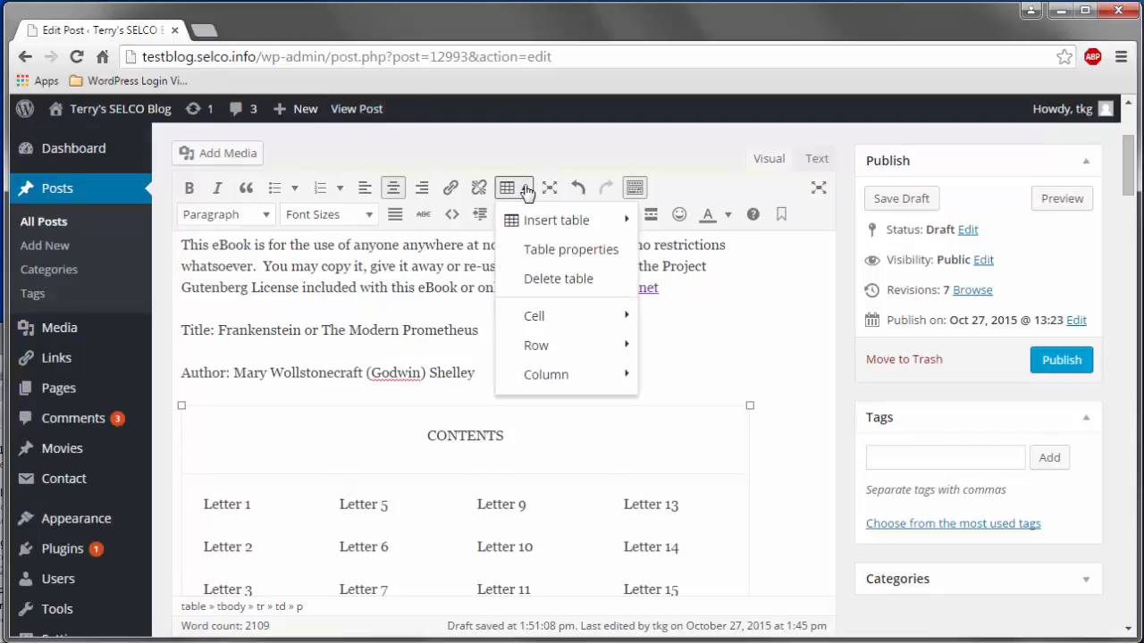
{"action": "mouse_move", "coordinate": [590, 357]}
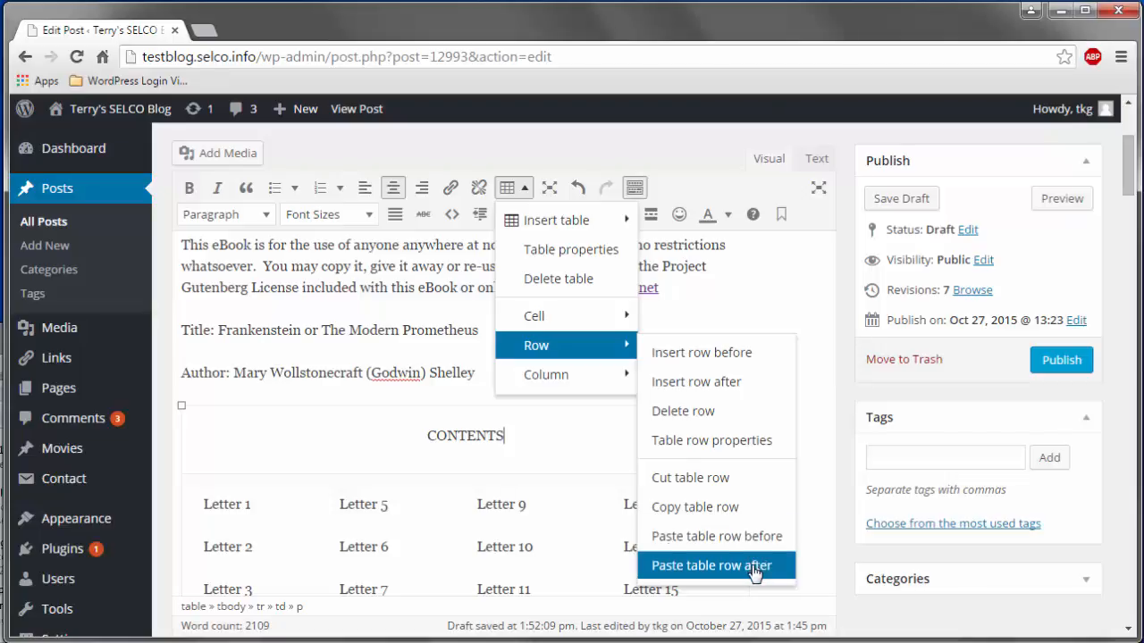
{"action": "mouse_move", "coordinate": [628, 382]}
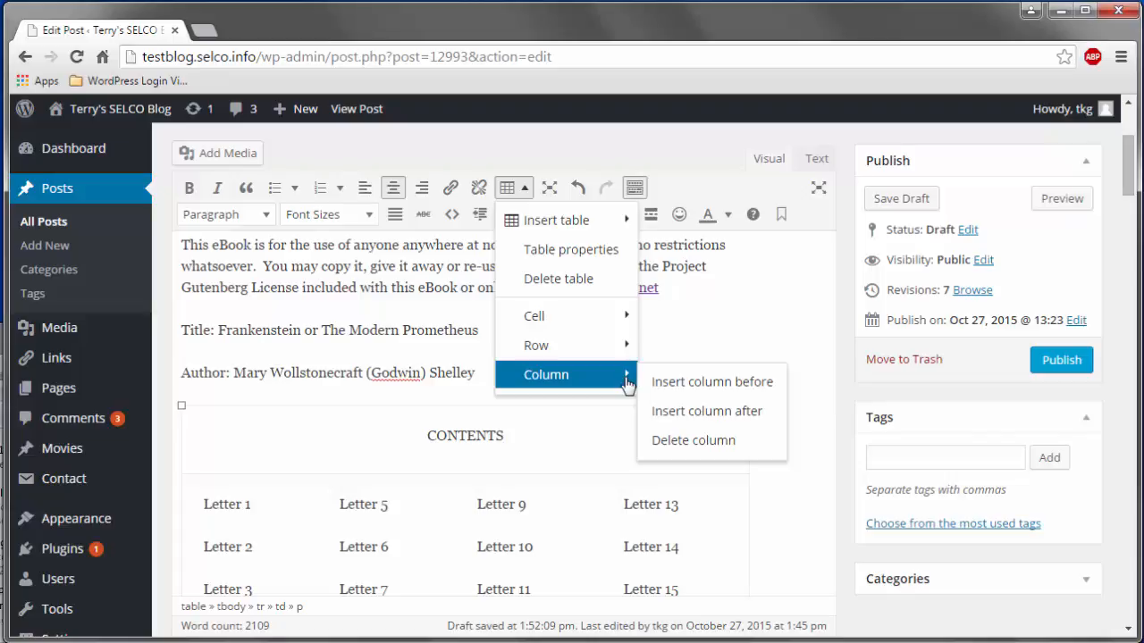
{"action": "left_click", "coordinate": [585, 421]}
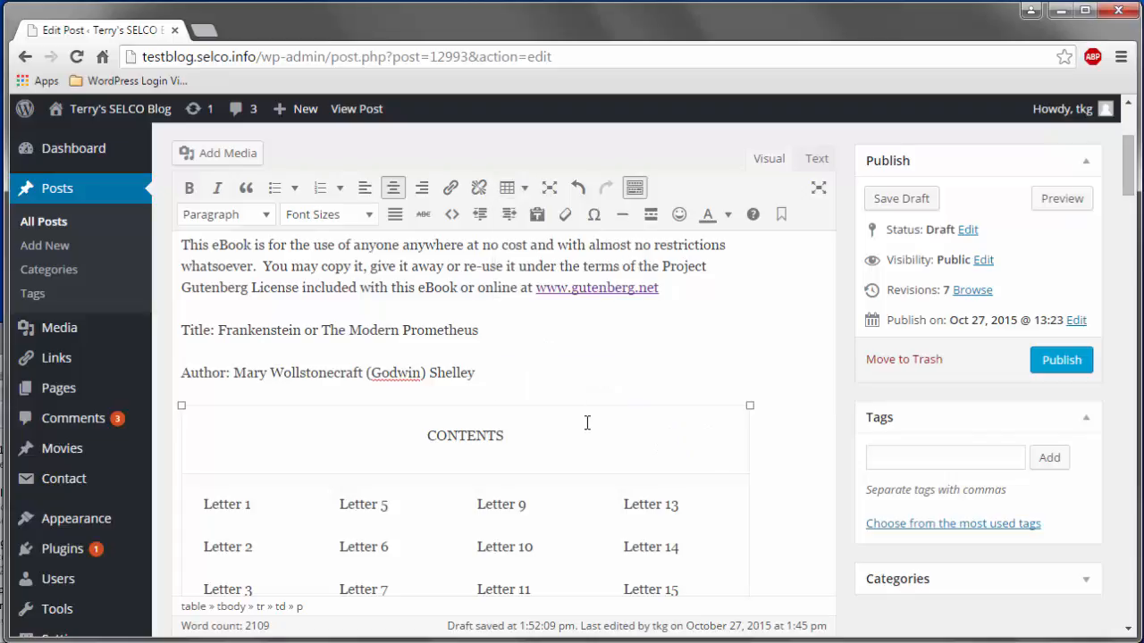